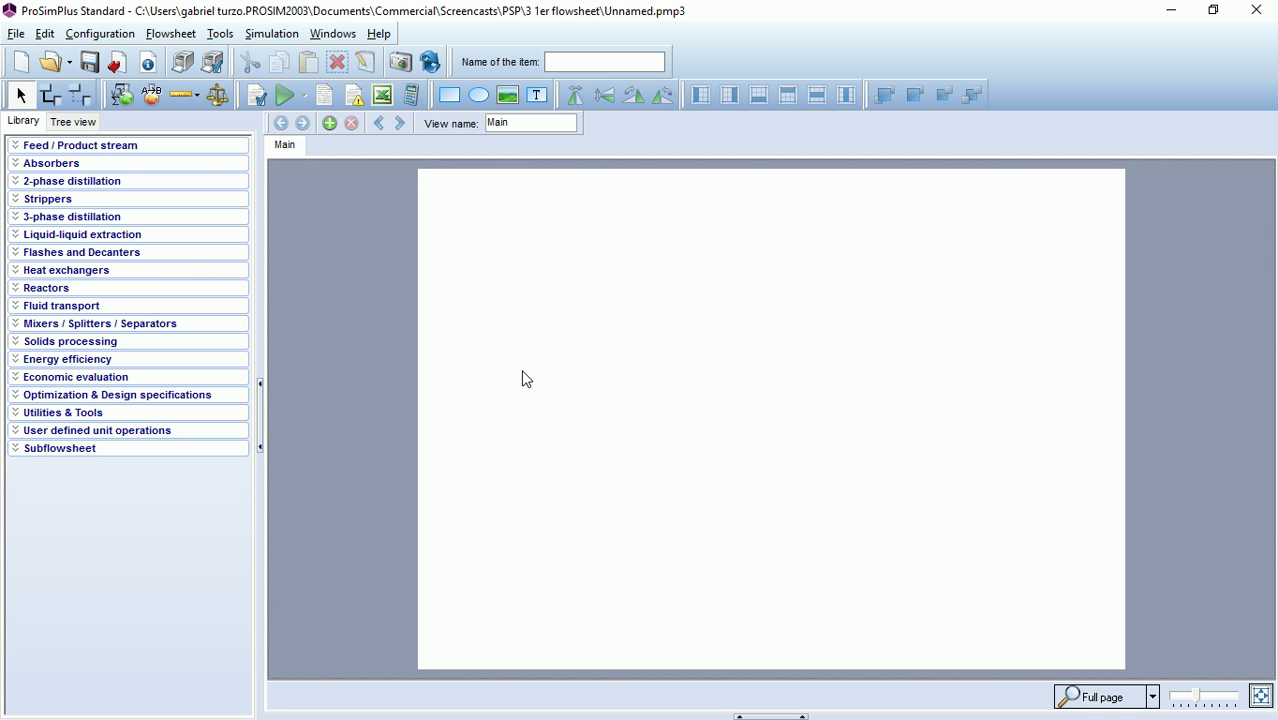
Place a Process feed at left and two Process outlets at upper and lower right.
click(82, 148)
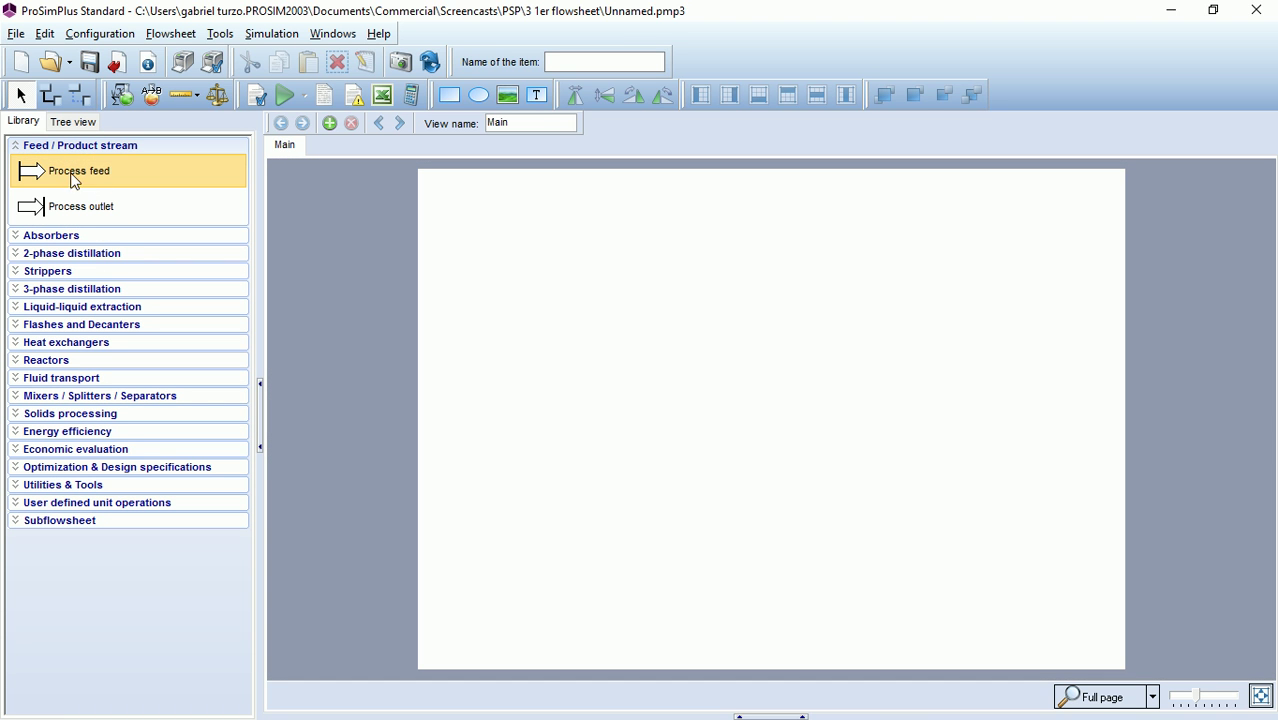
click(148, 178)
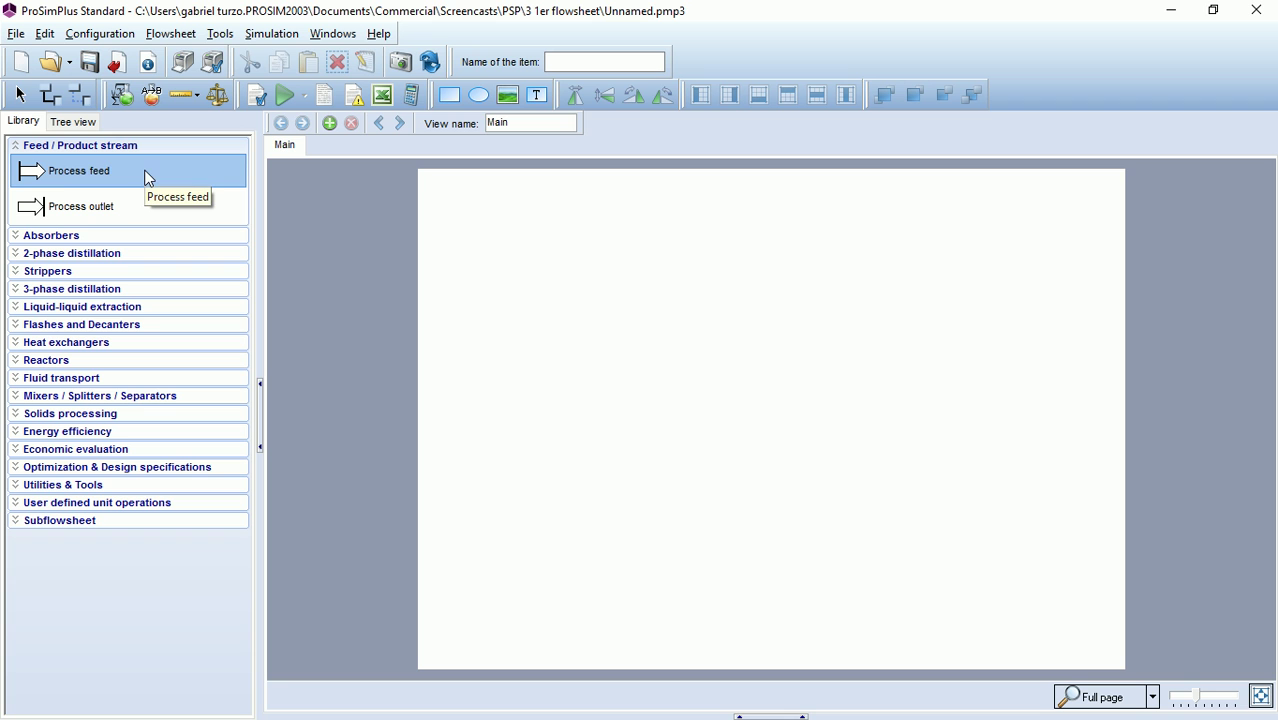
click(488, 380)
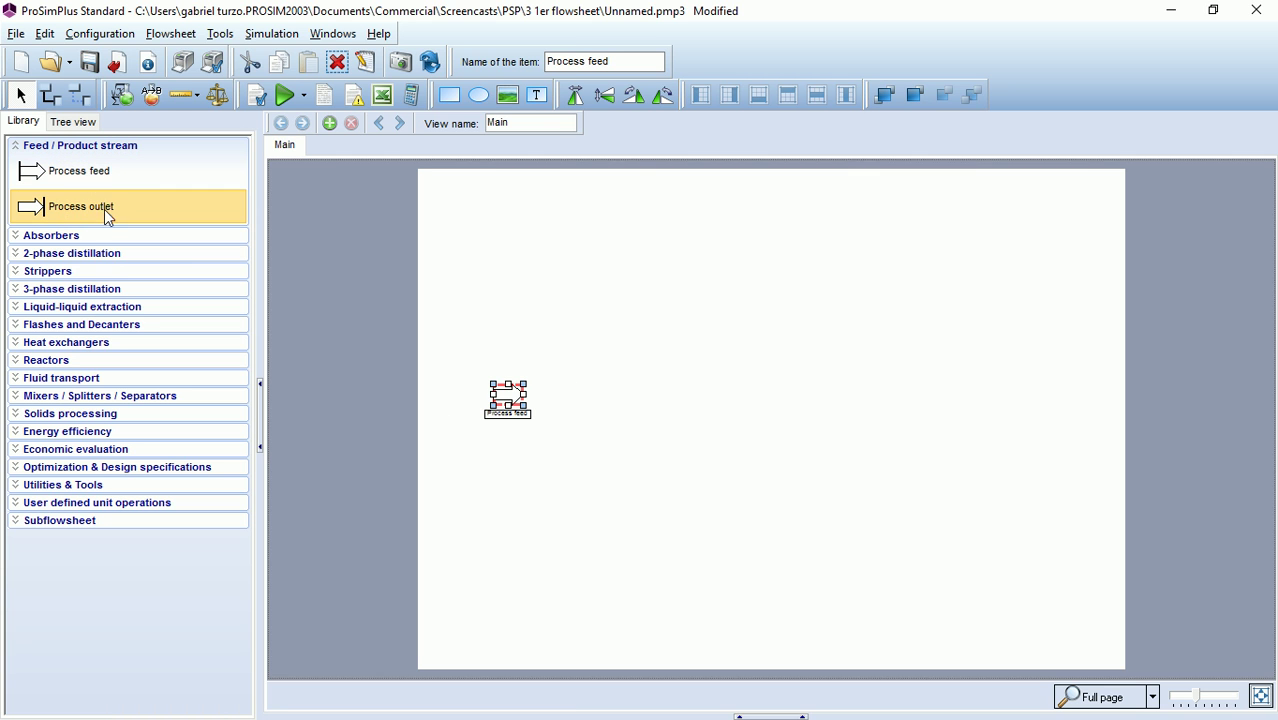
click(146, 209)
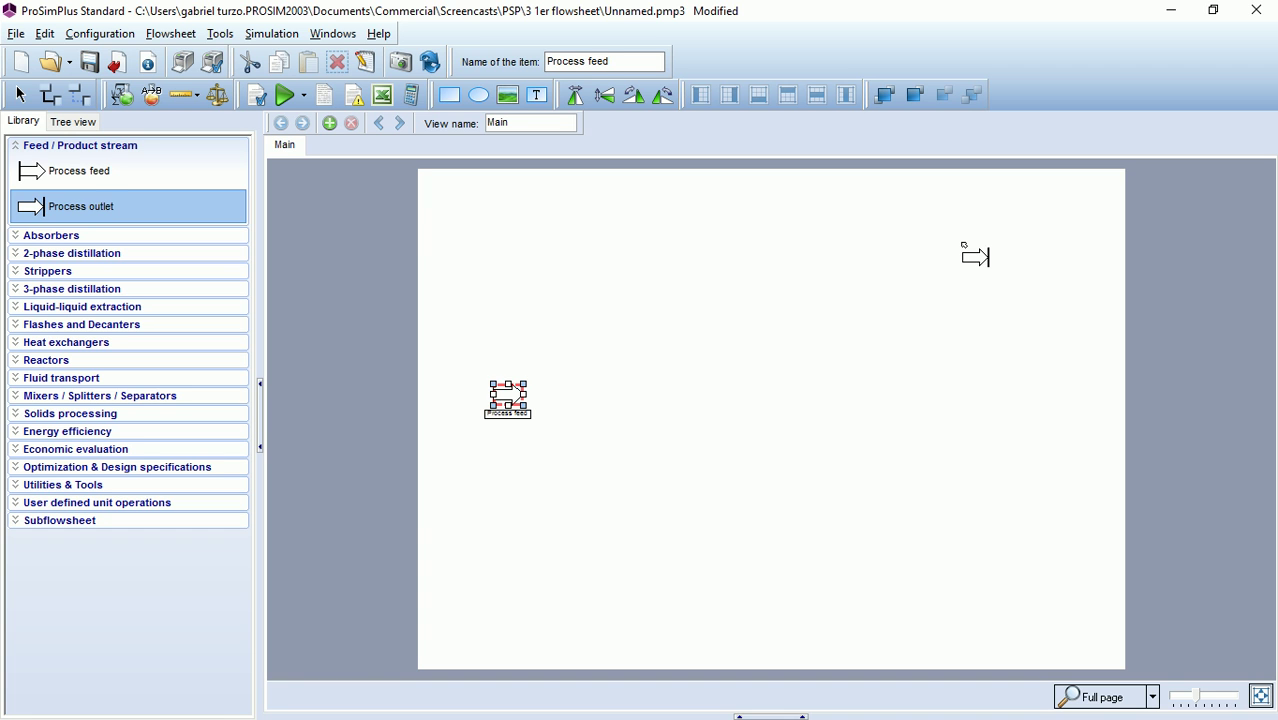
click(972, 252)
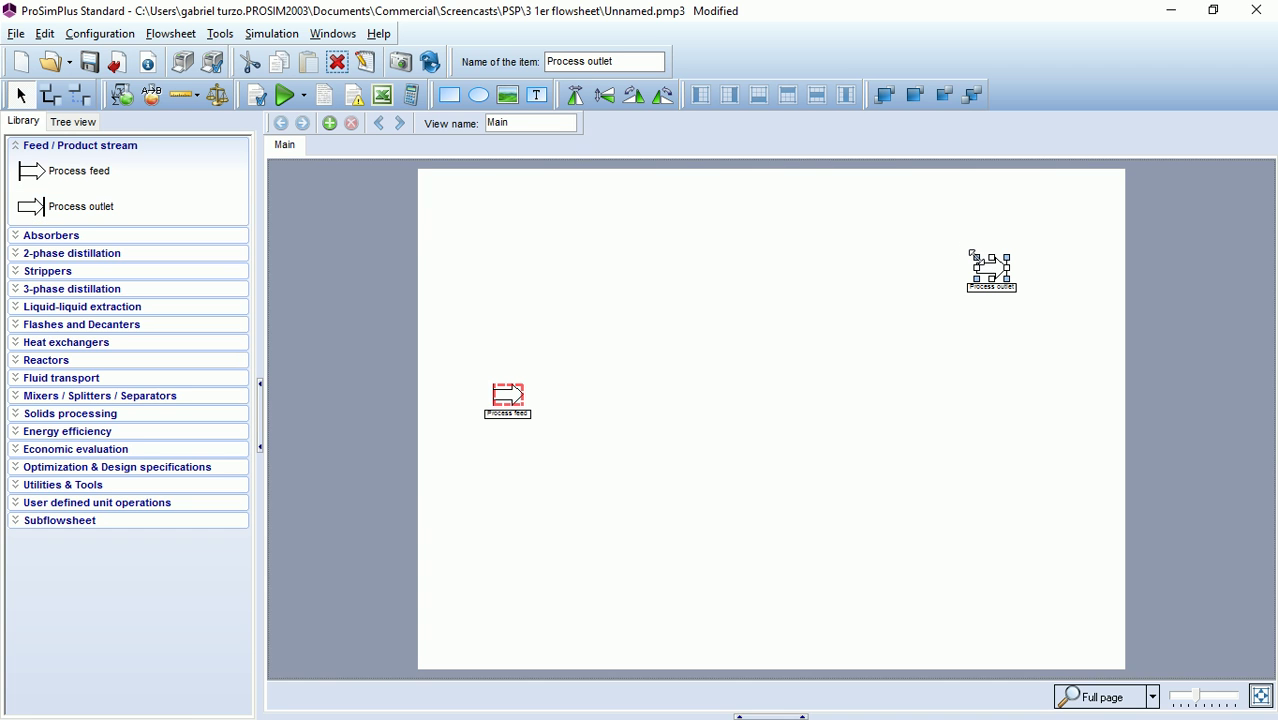
click(117, 203)
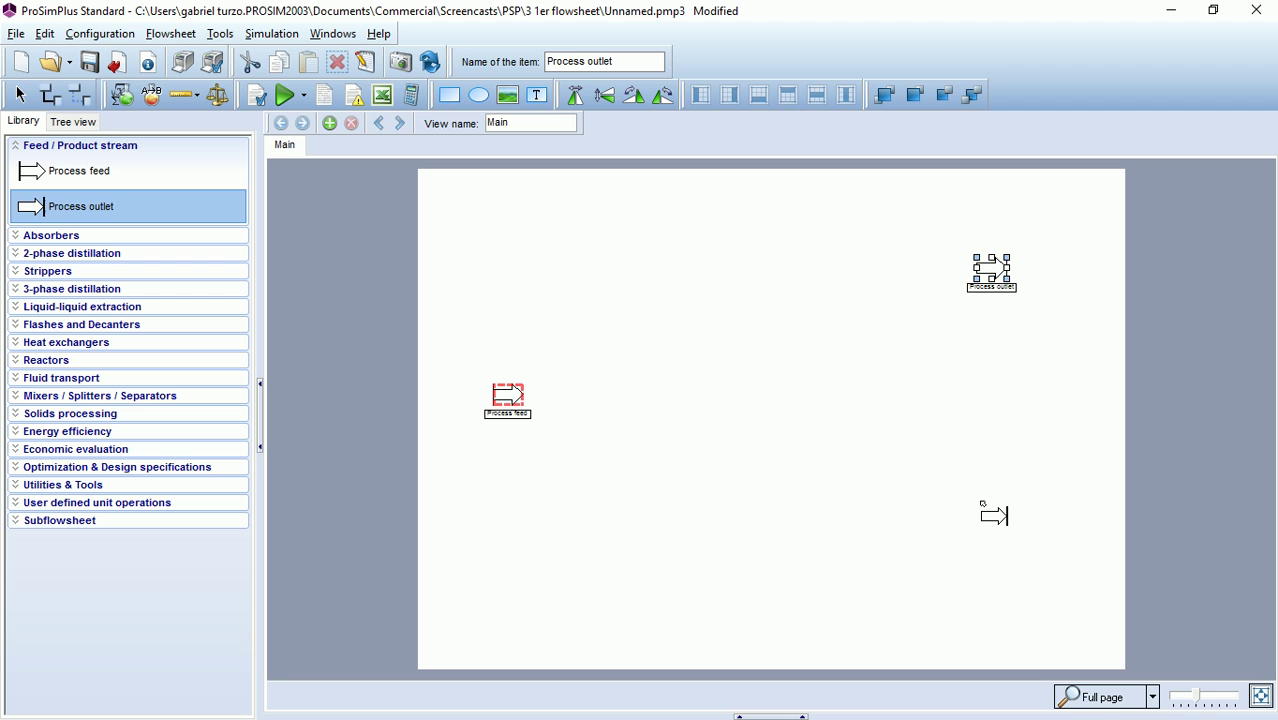
click(985, 495)
click(836, 511)
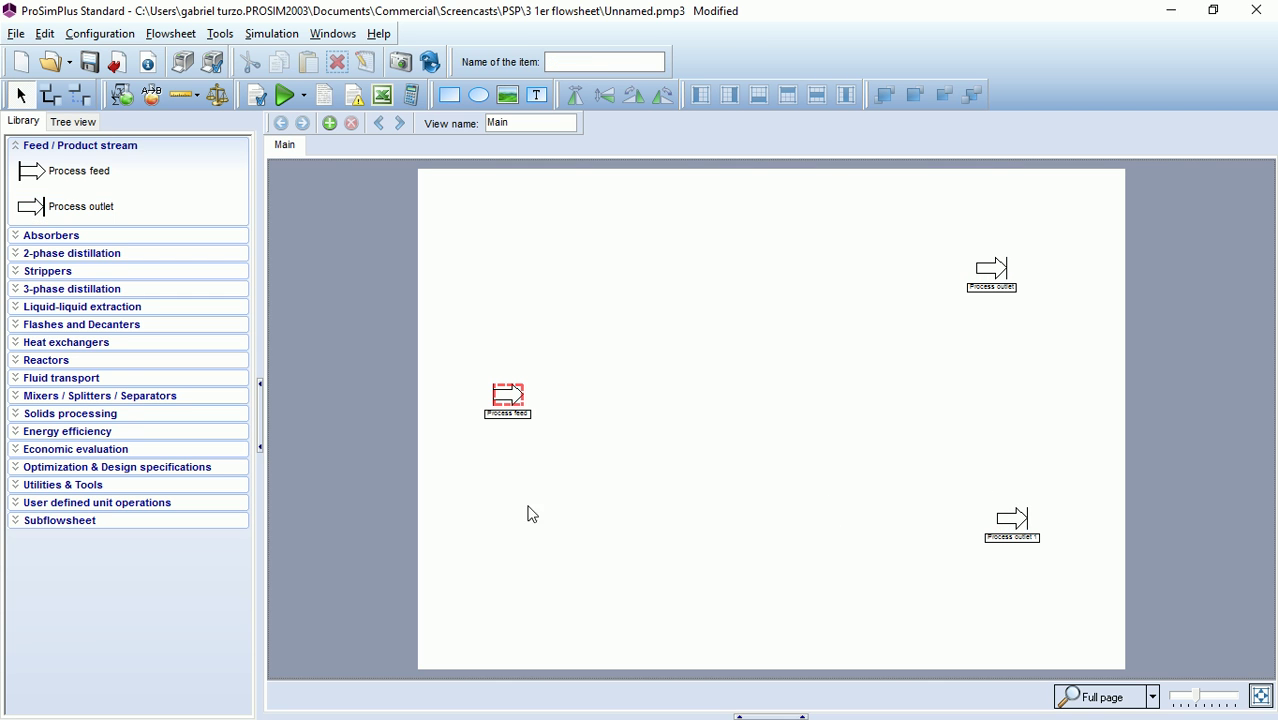
Place a vertical Liquid-vapor separator (V) at the canvas centre, between feed and outlets.
click(91, 150)
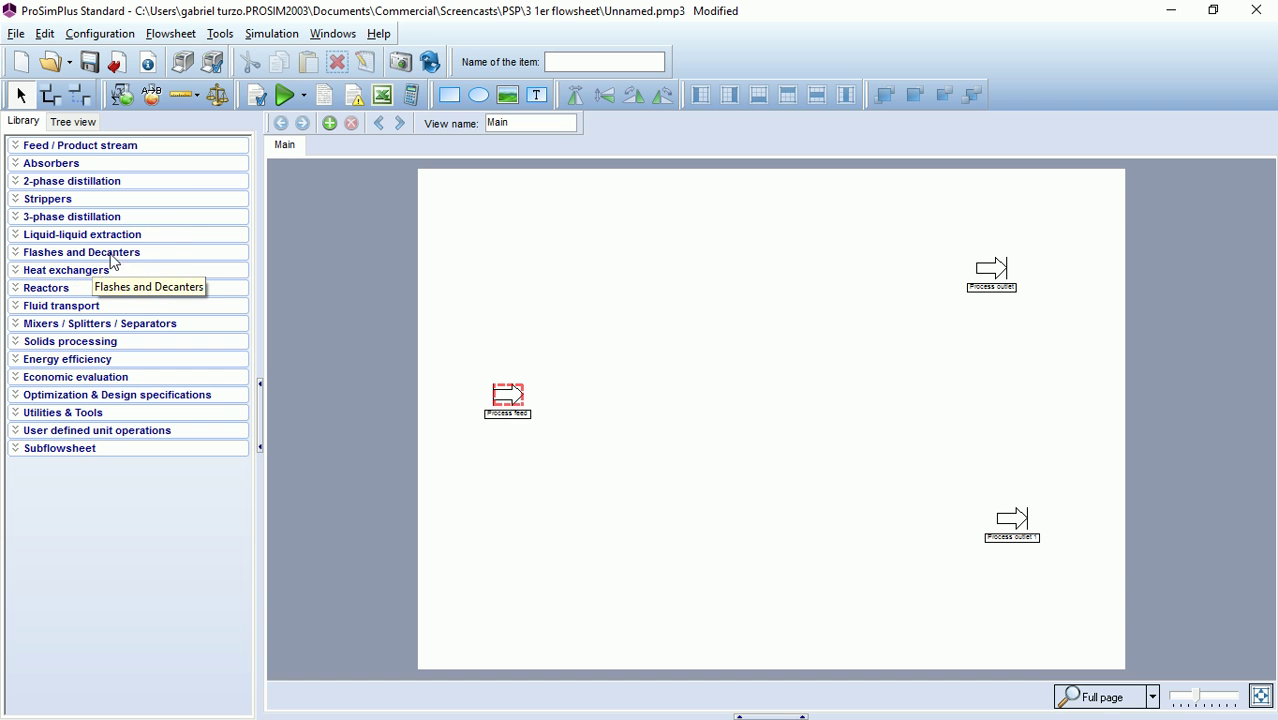
click(157, 255)
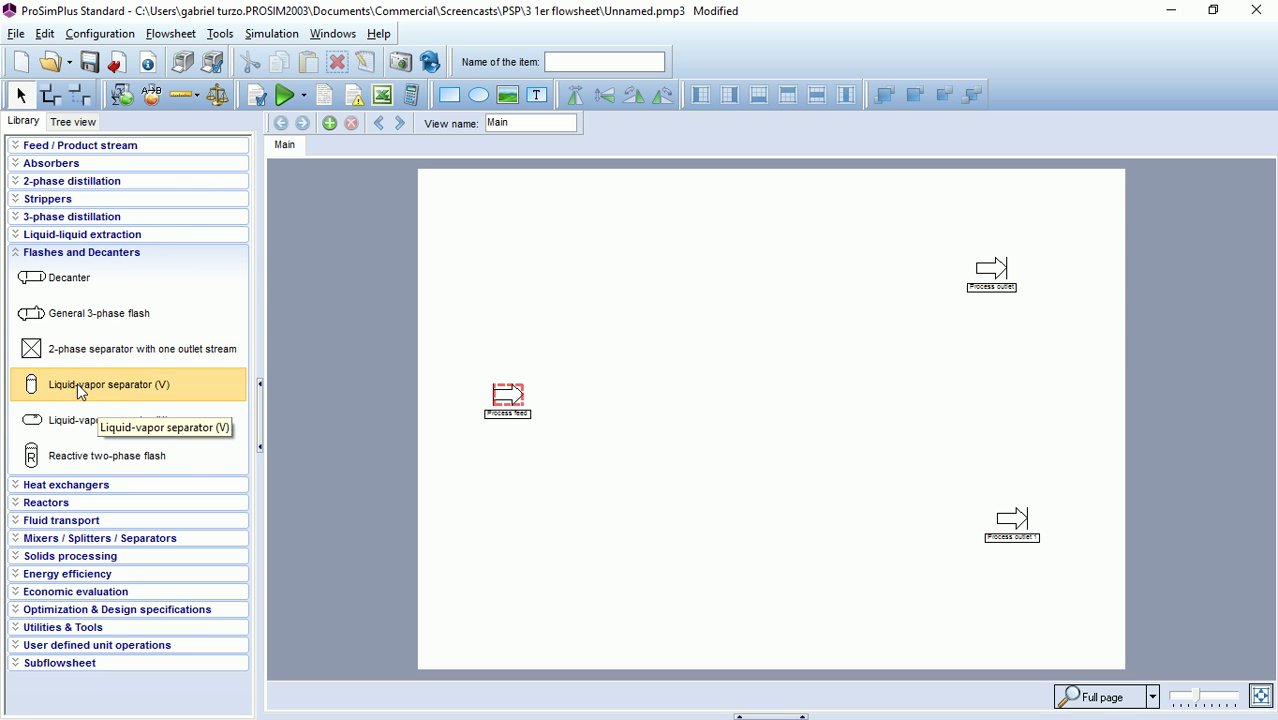
click(205, 394)
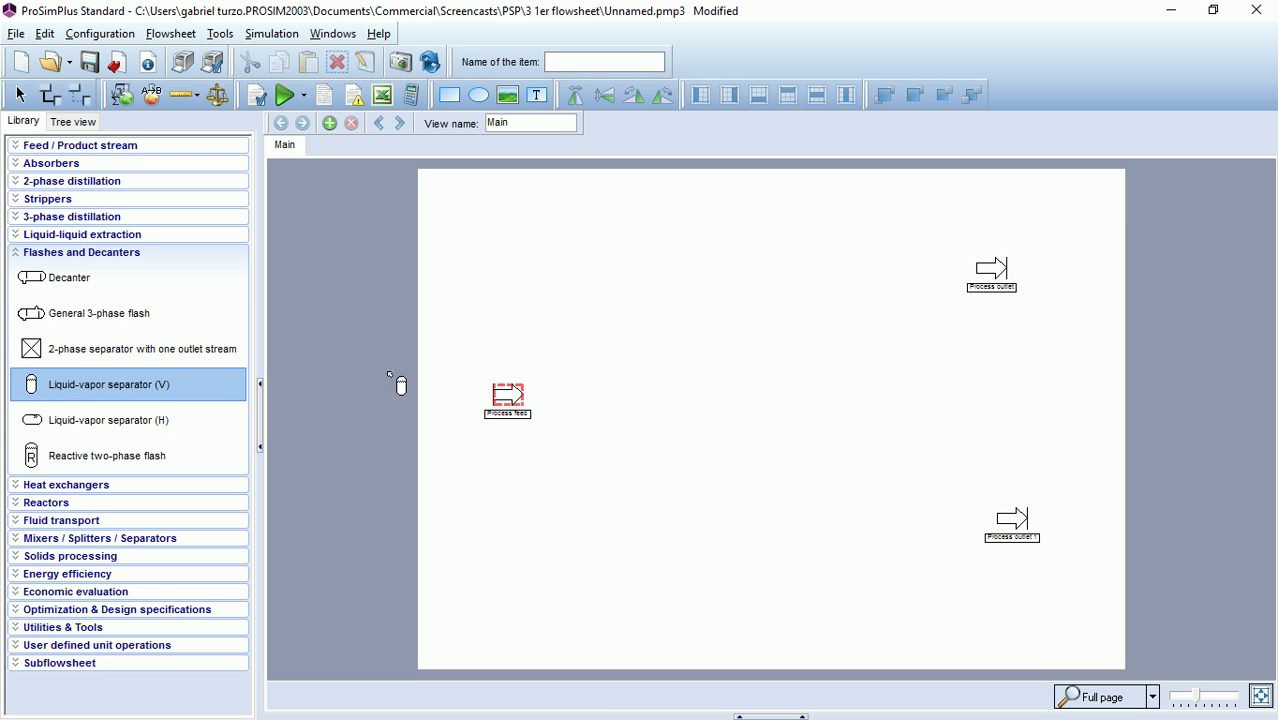
click(768, 362)
drag(795, 405, 783, 402)
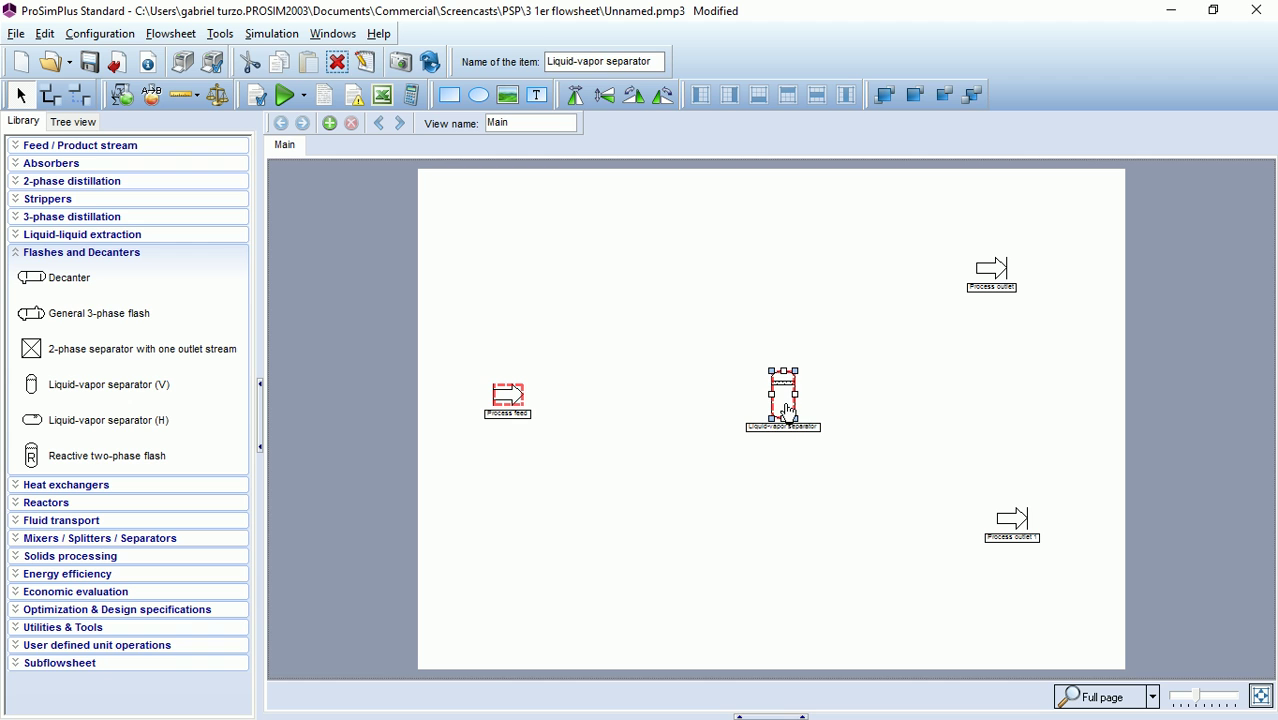
click(700, 408)
click(80, 252)
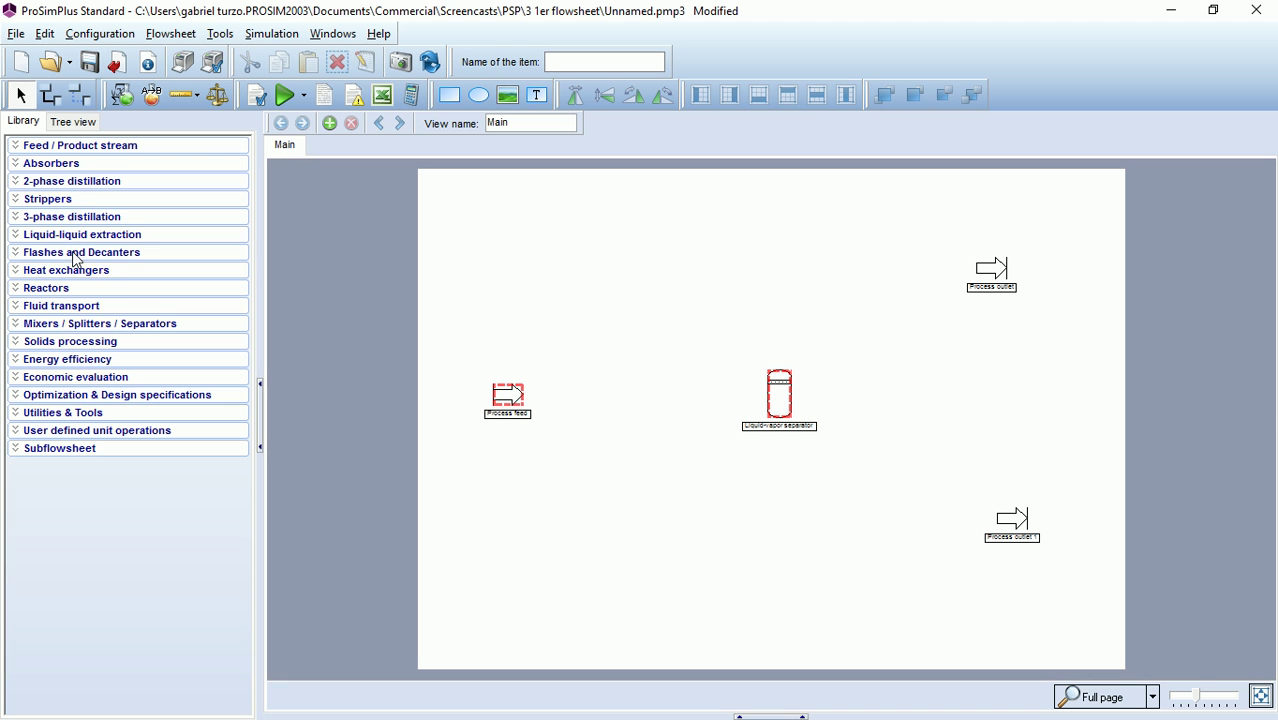
Connect the Process feed to the separator's Material input 01 with a material stream.
click(53, 96)
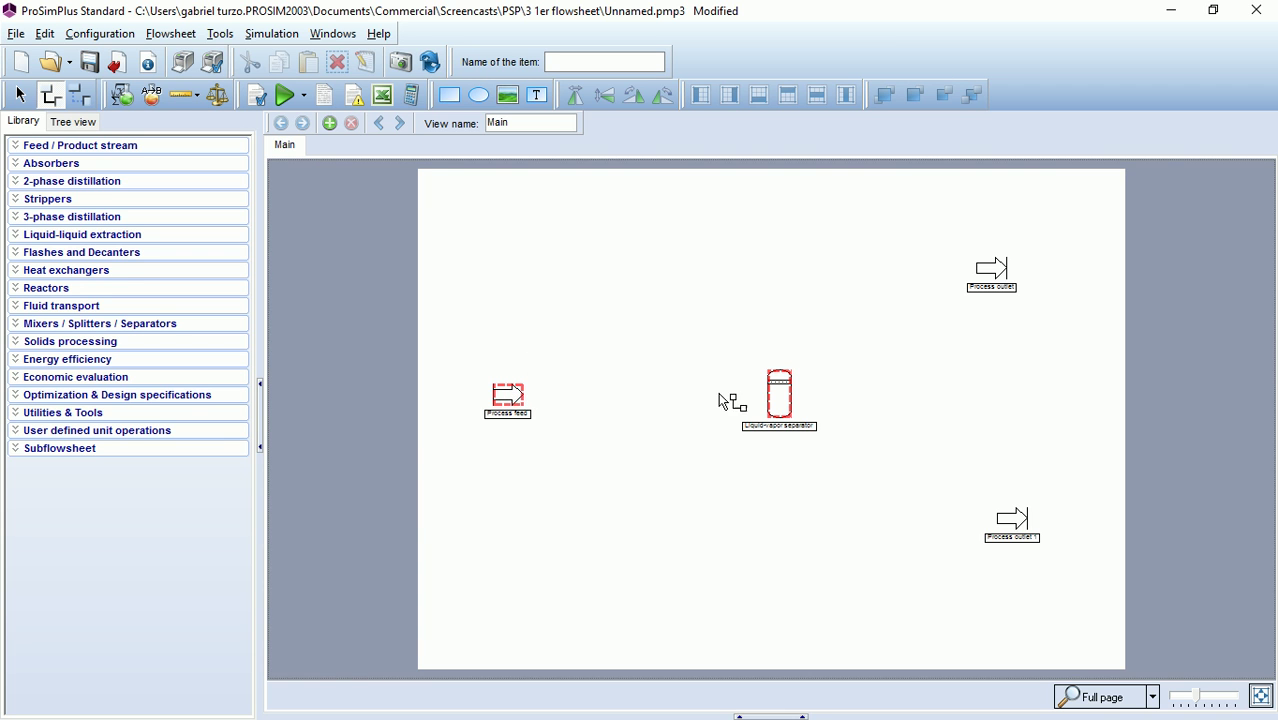
click(785, 405)
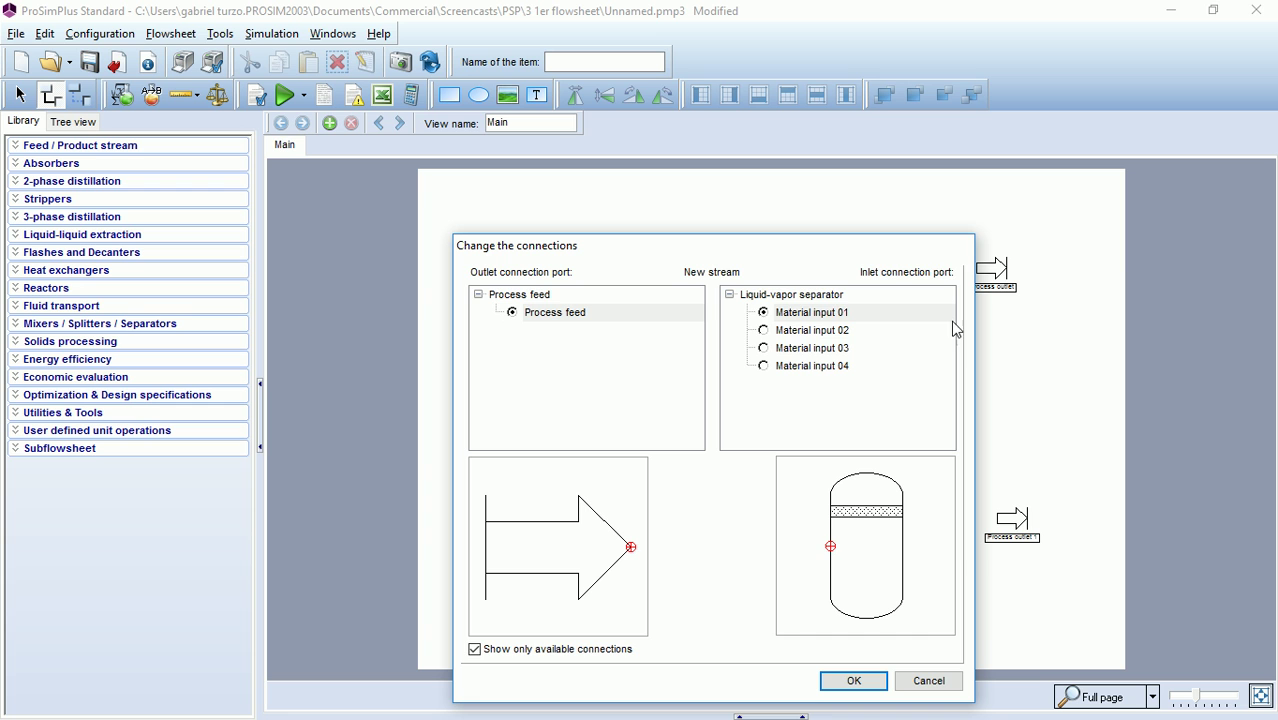
click(799, 336)
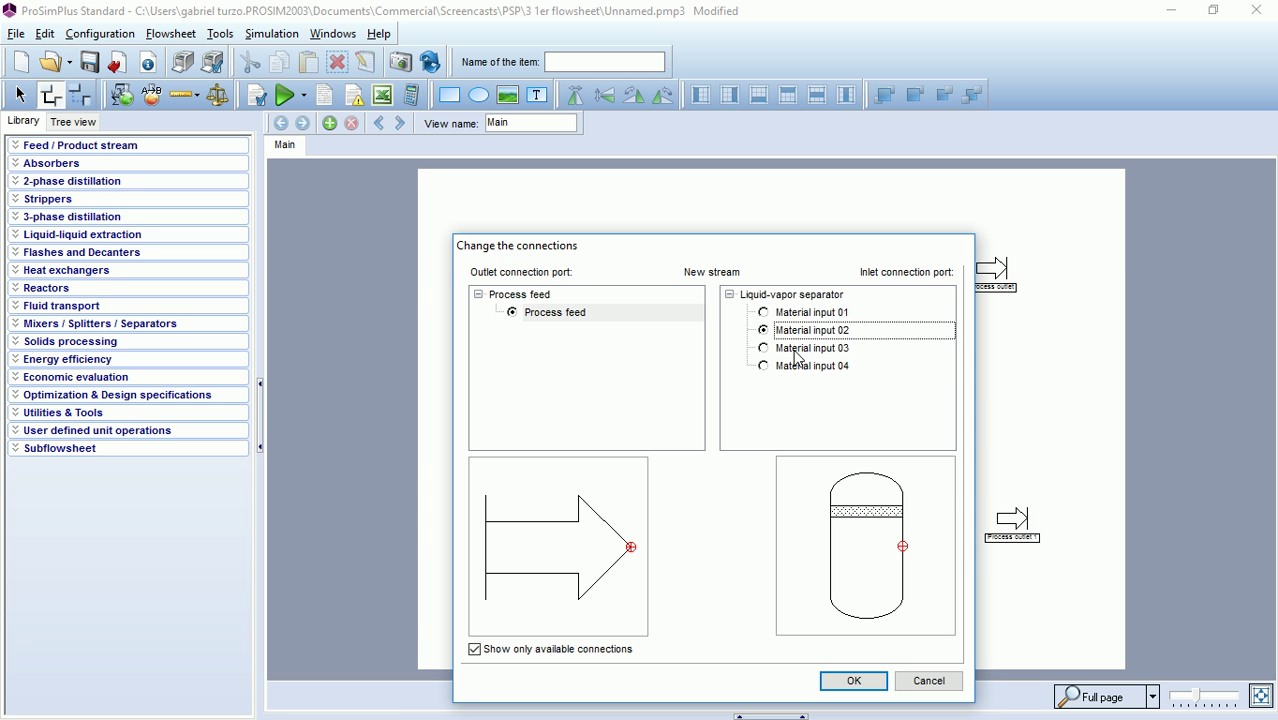
click(798, 352)
click(795, 373)
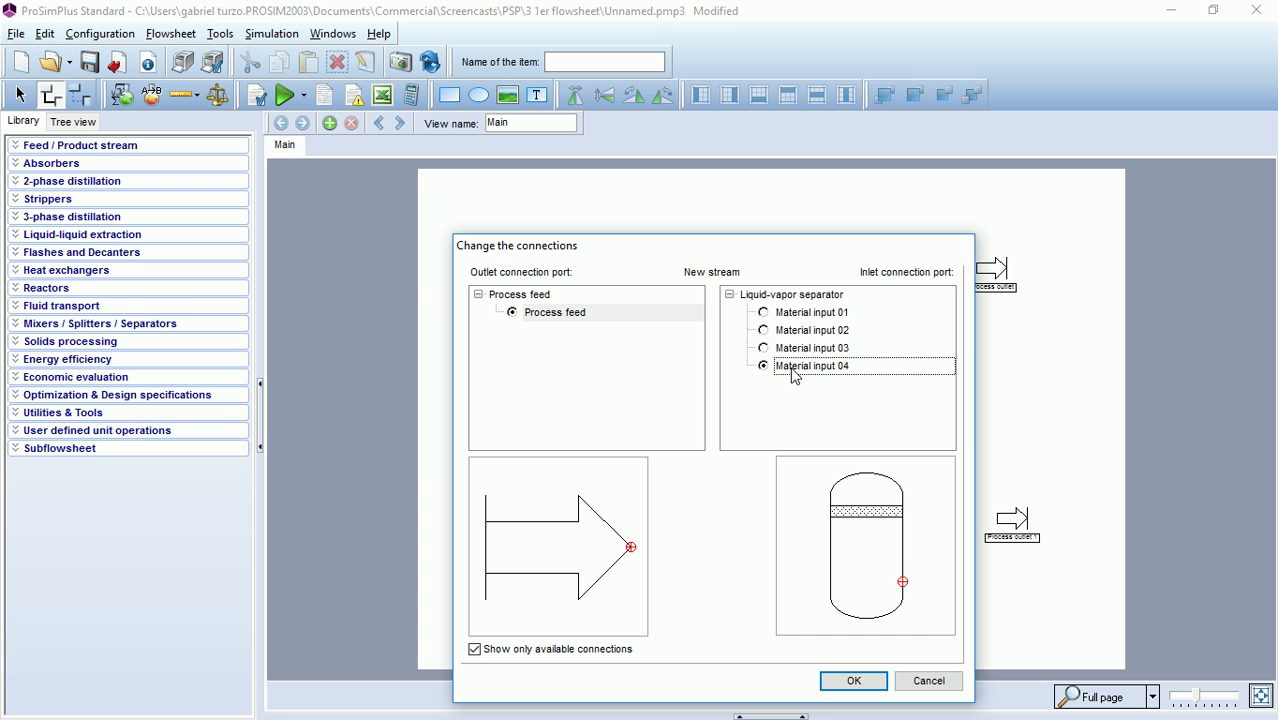
click(800, 315)
click(798, 333)
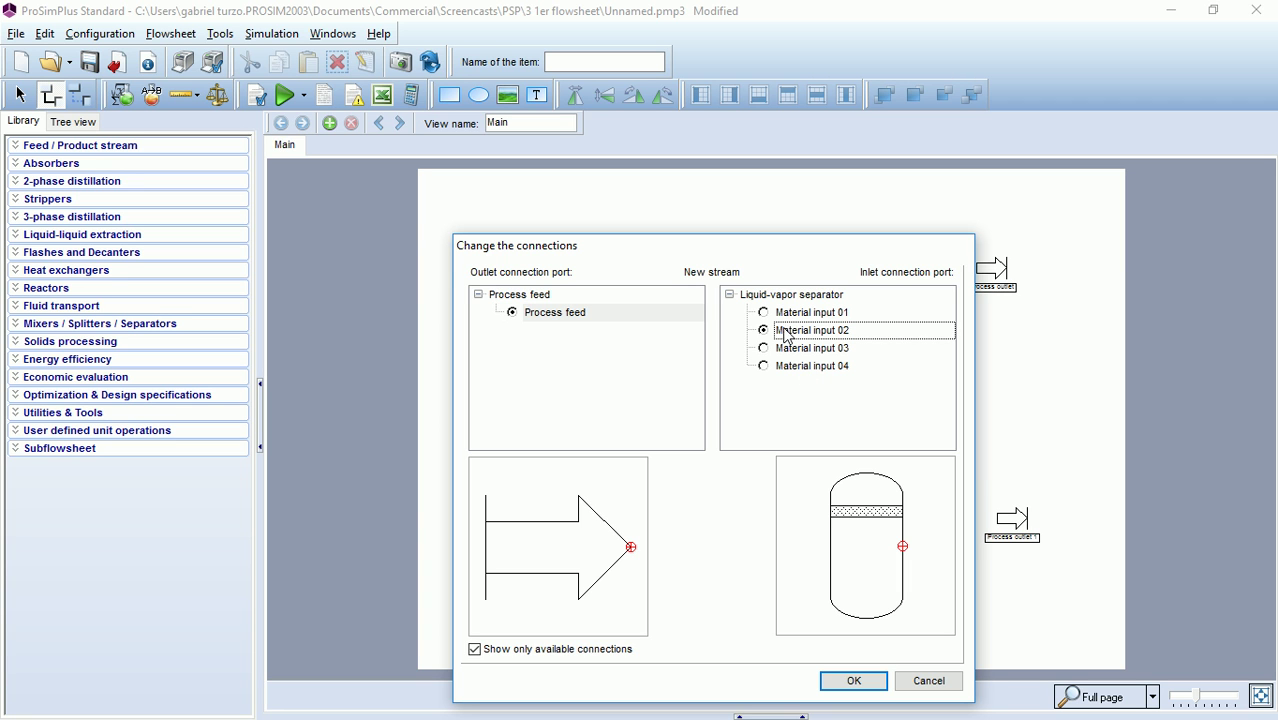
click(764, 313)
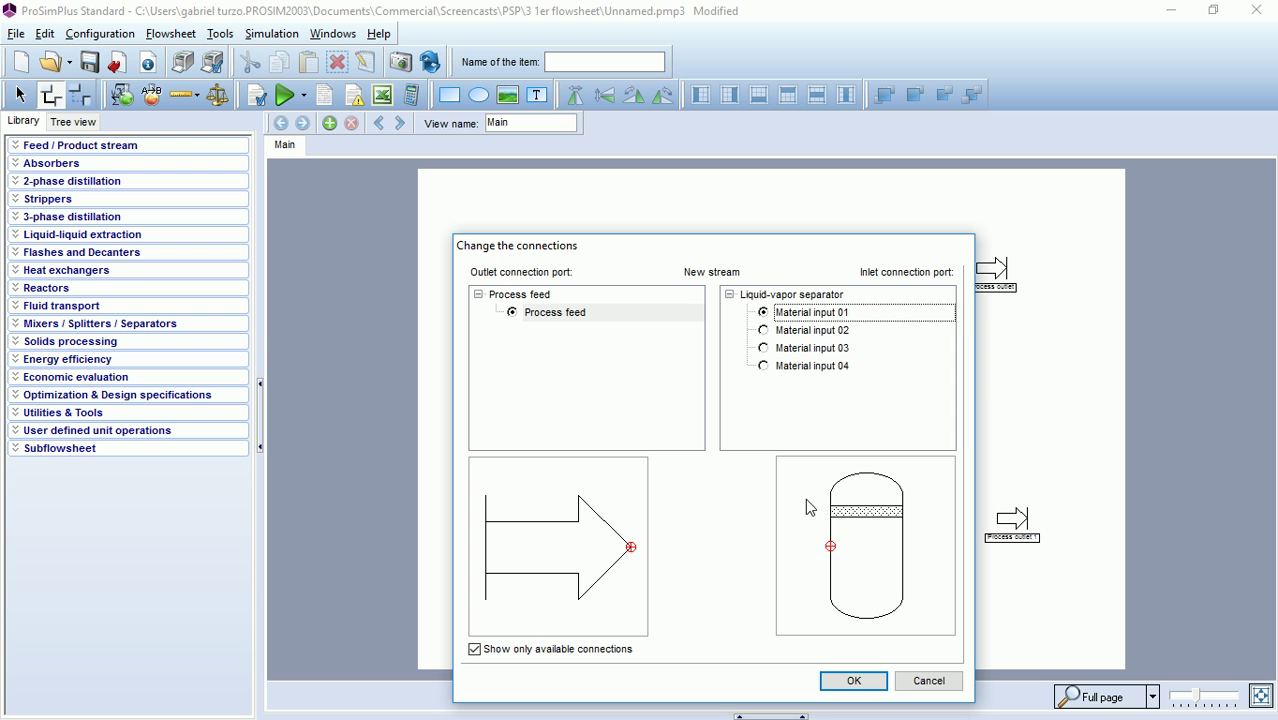
click(853, 681)
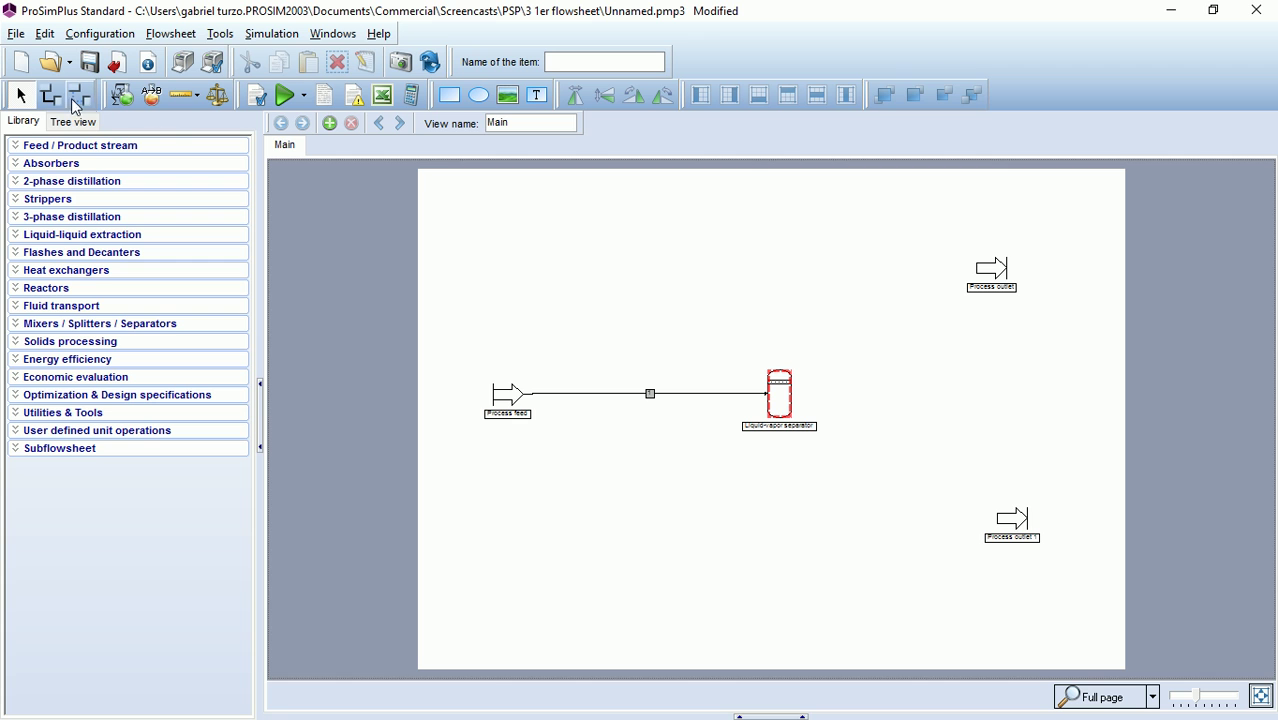
Draw a stream from the separator's Vapor outlet to the upper Process outlet.
click(52, 100)
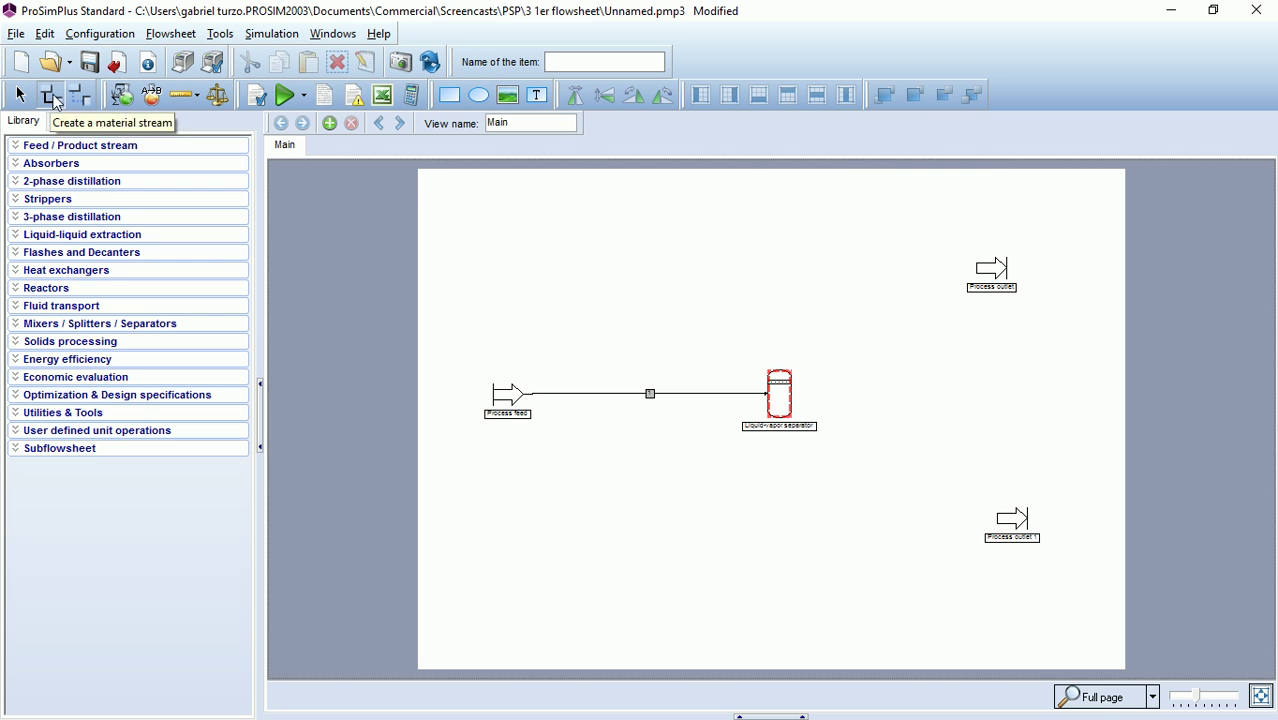
click(52, 100)
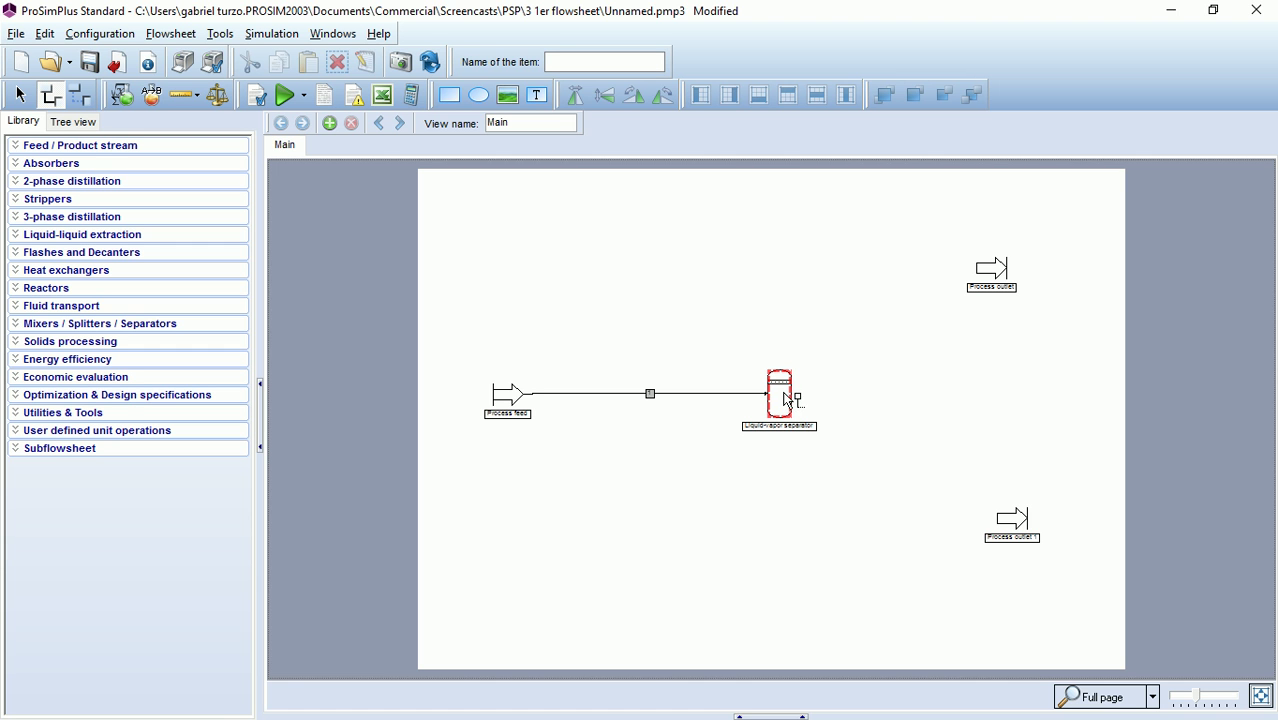
click(996, 278)
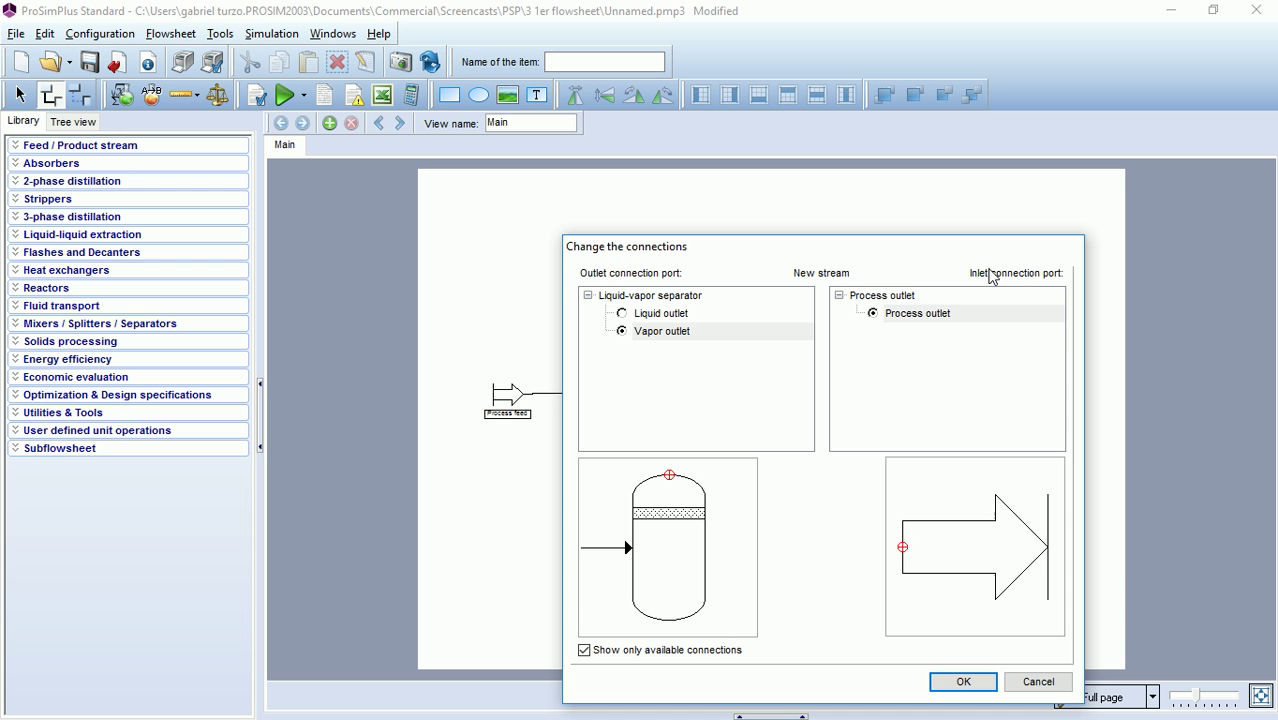
drag(862, 251, 714, 184)
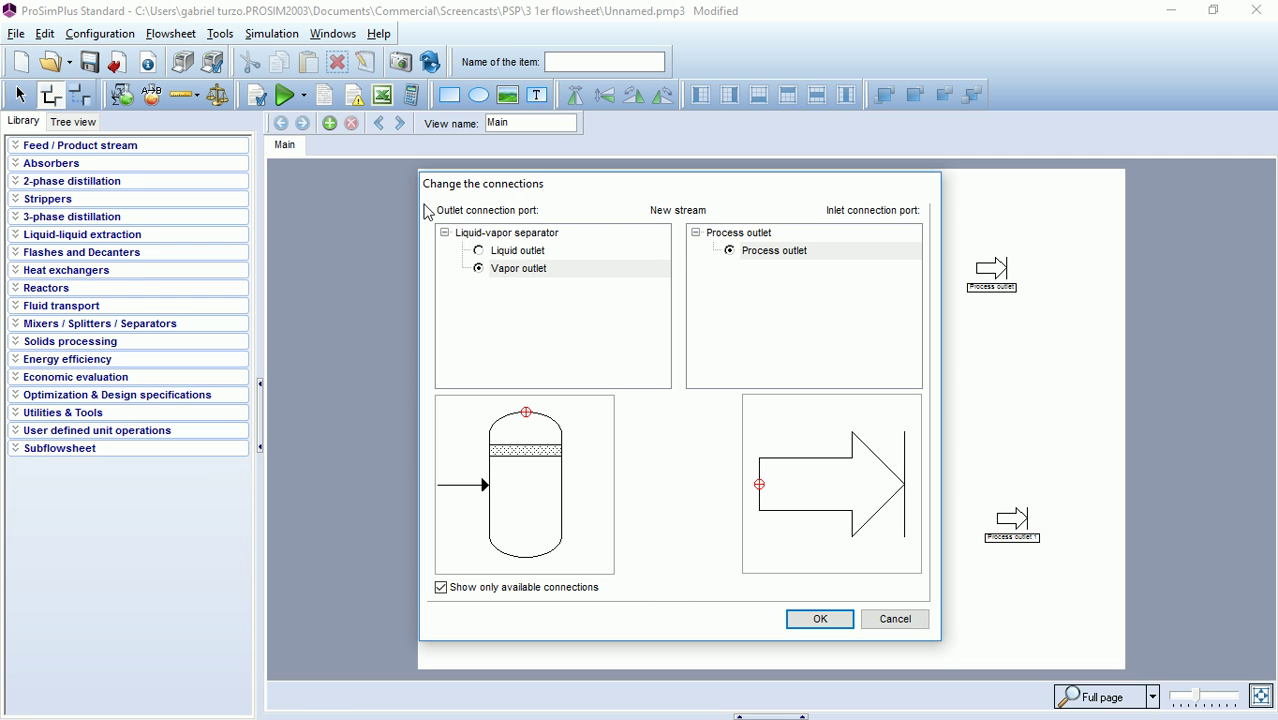
click(503, 252)
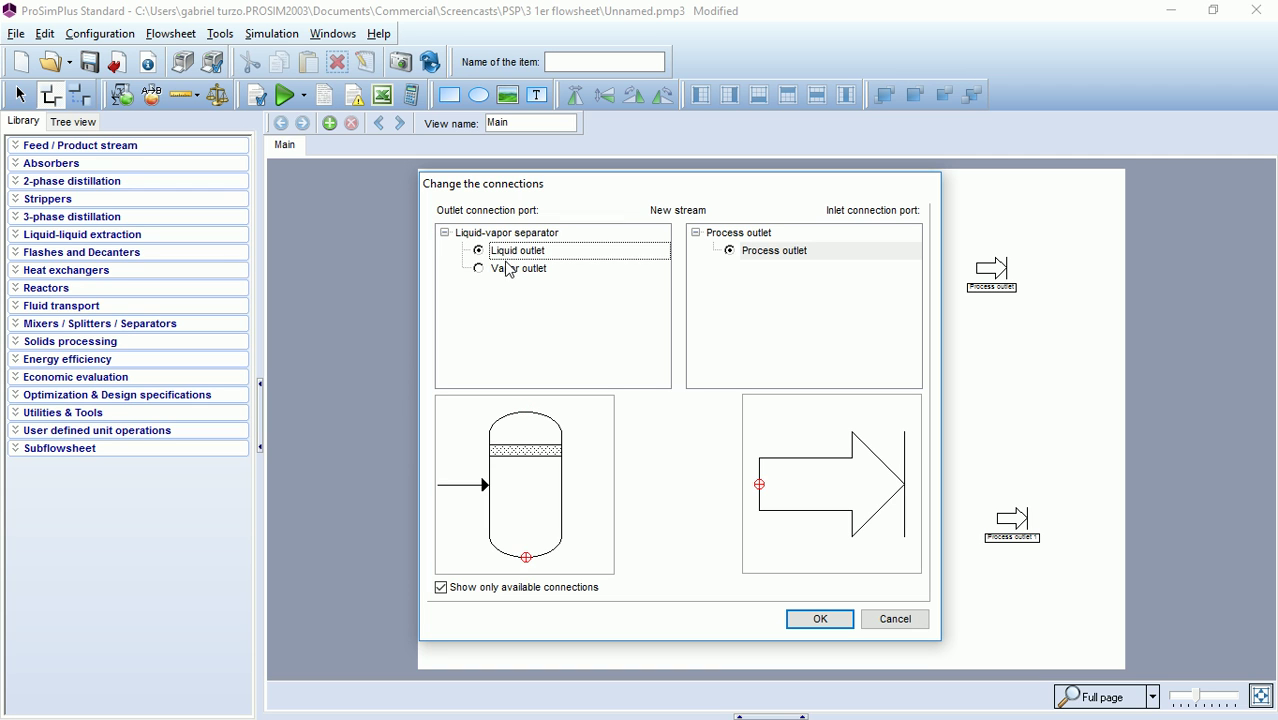
click(509, 277)
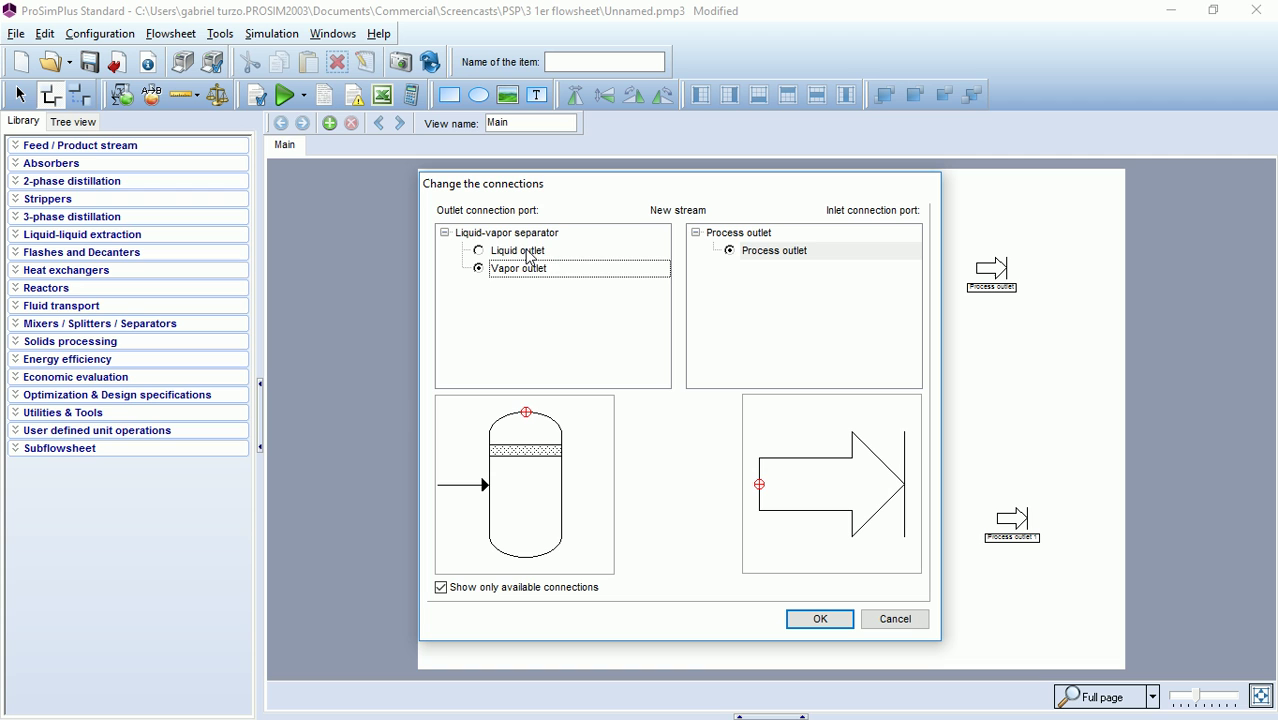
click(507, 252)
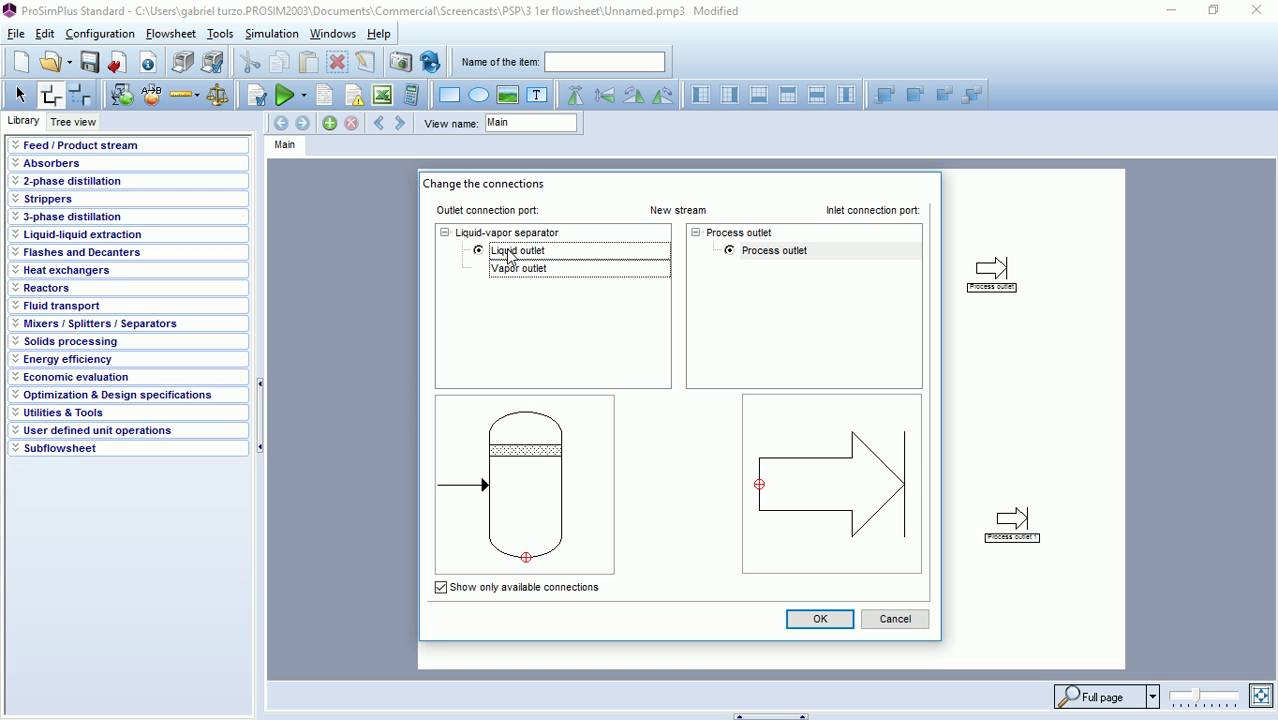
click(509, 272)
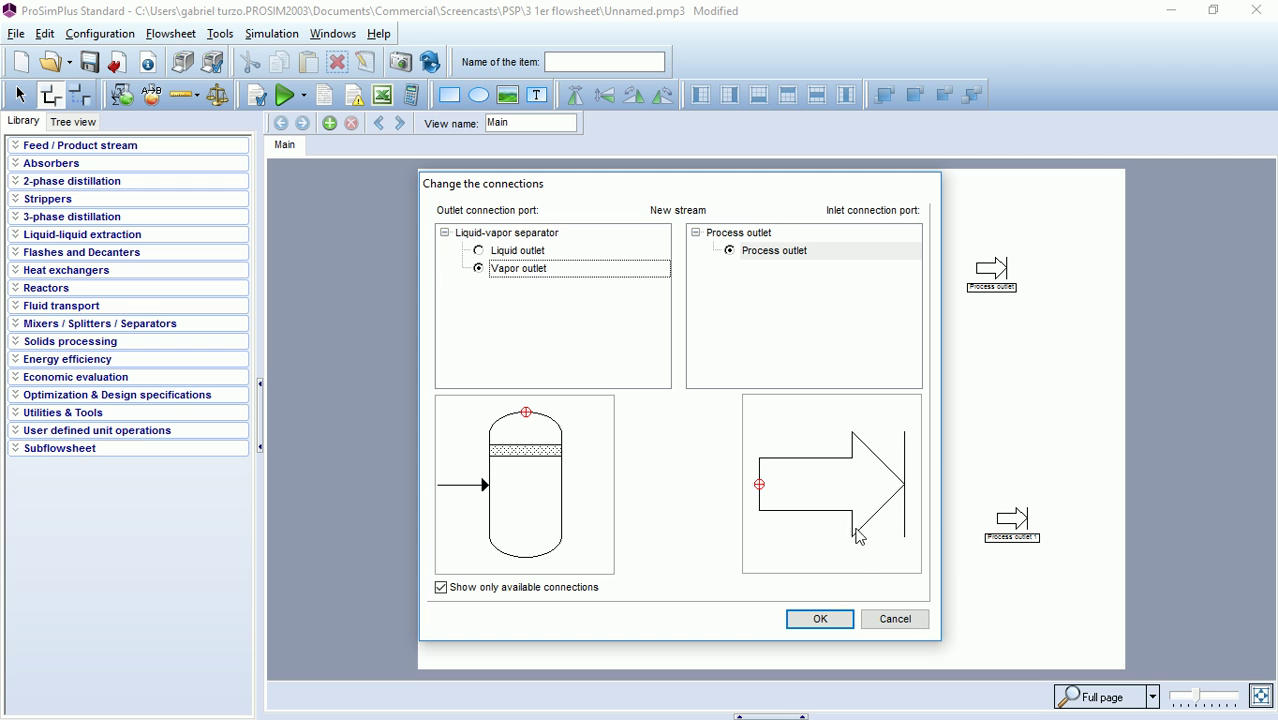
click(819, 618)
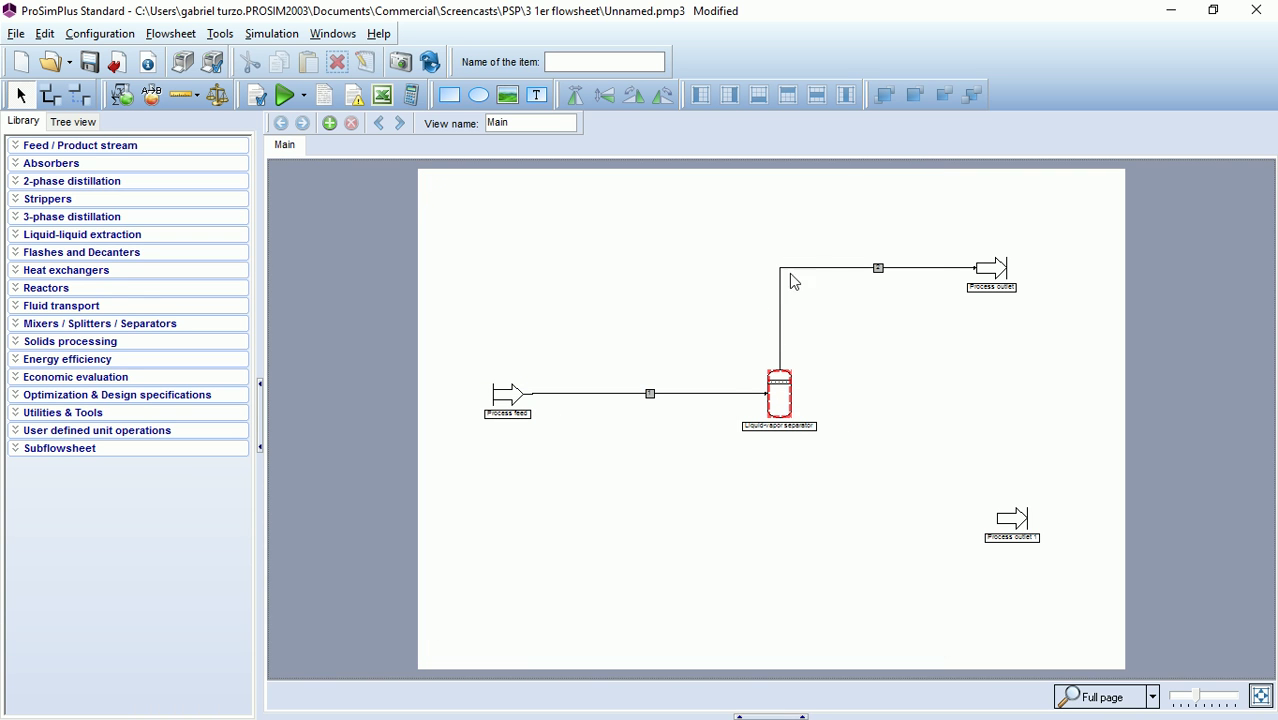
click(50, 95)
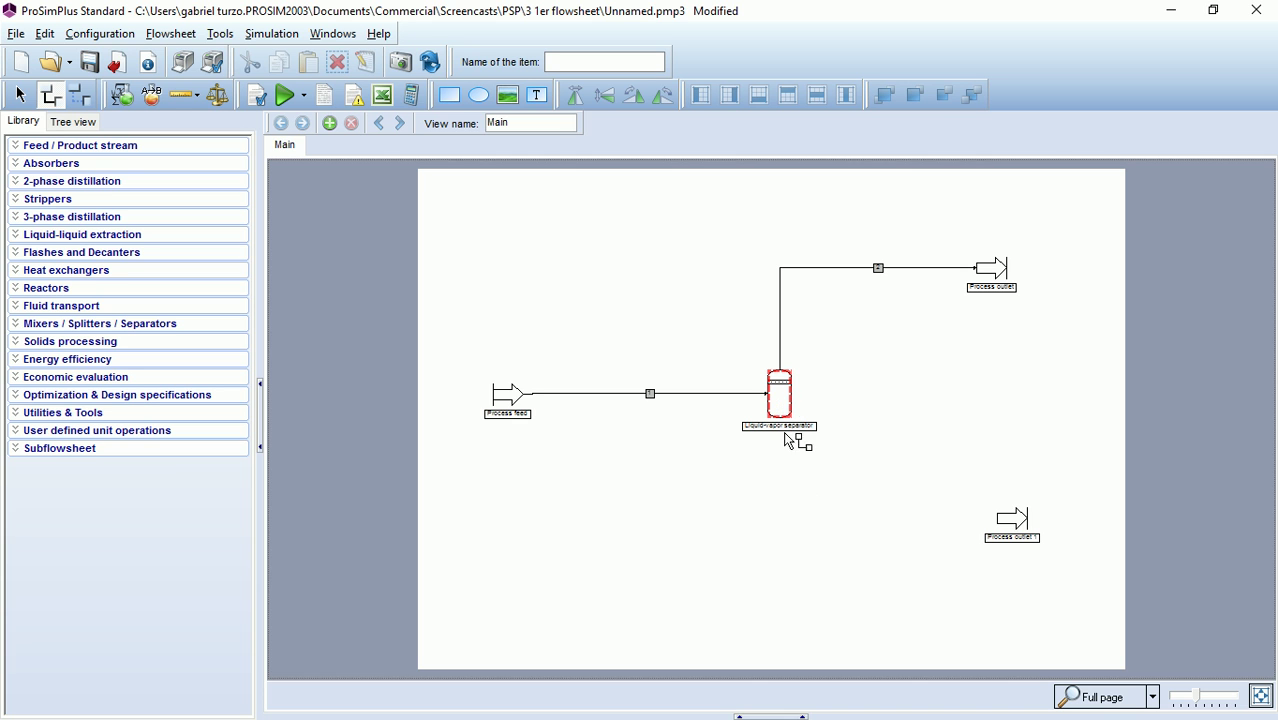
Draw the liquid stream from the separator's bottom outlet to Process outlet 1.
click(1018, 525)
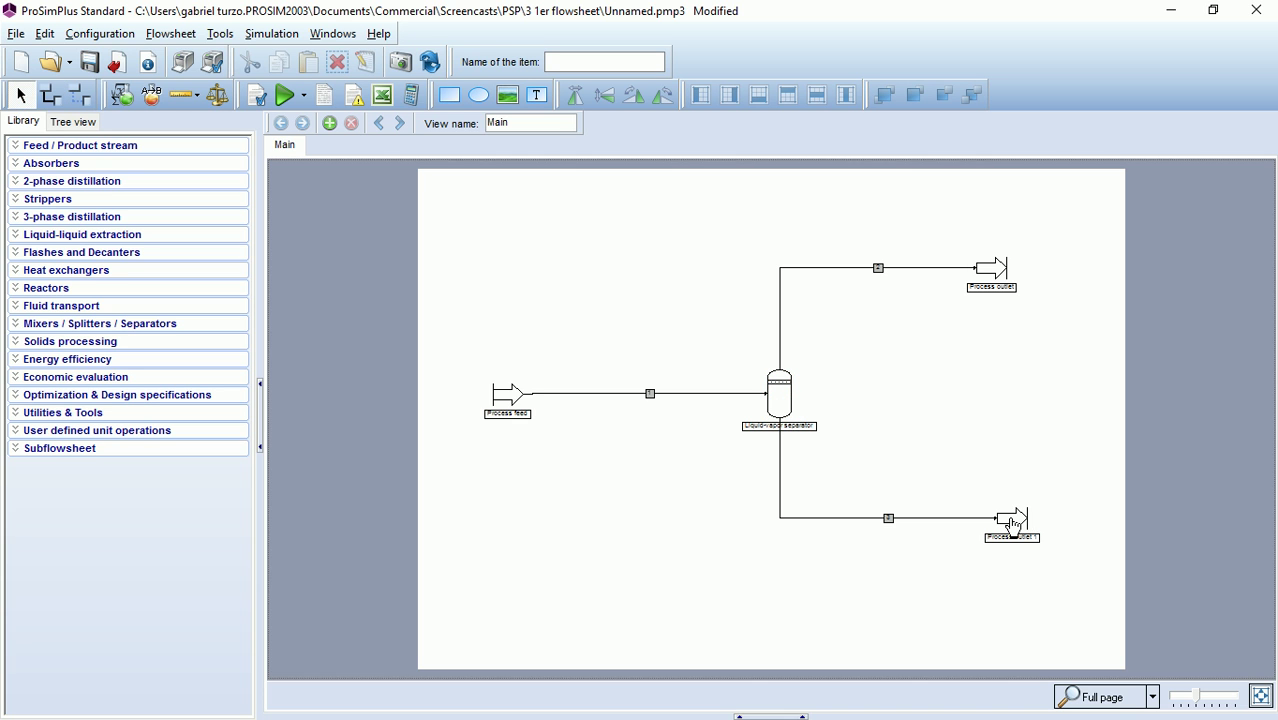
Rename the upper Process outlet to 'mix vap out'.
double_click(988, 270)
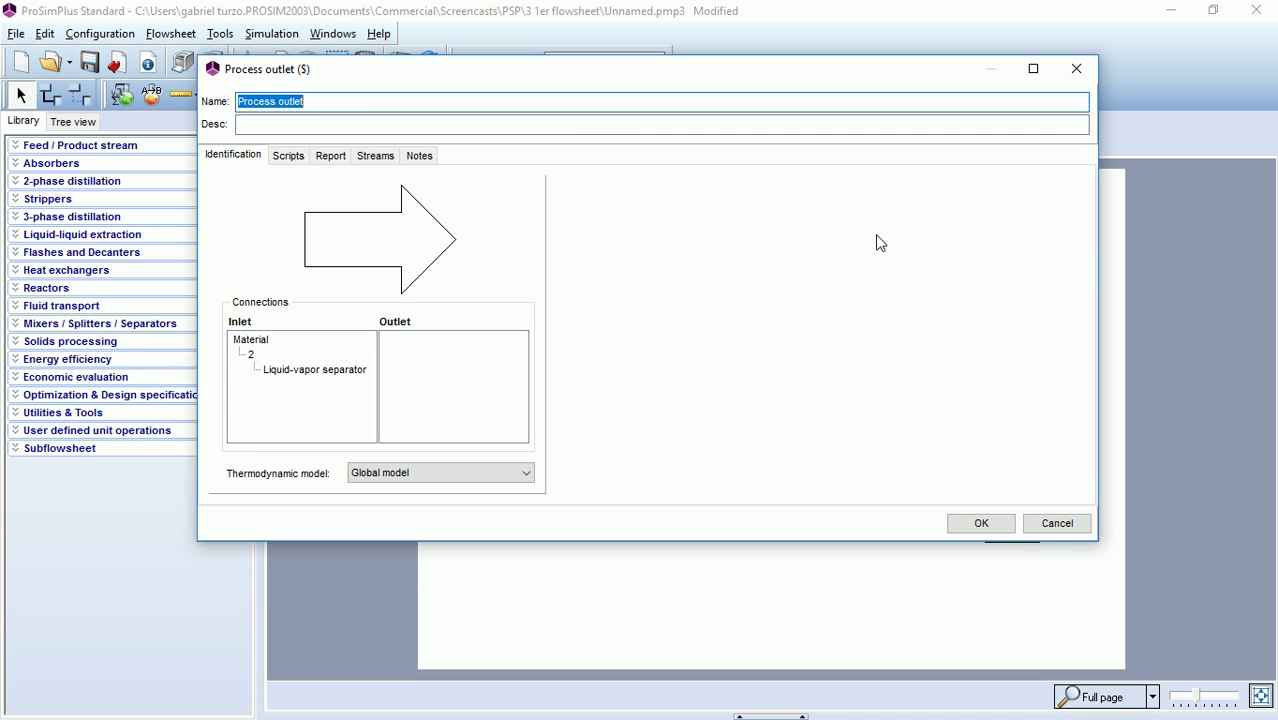
drag(320, 67, 237, 182)
click(328, 182)
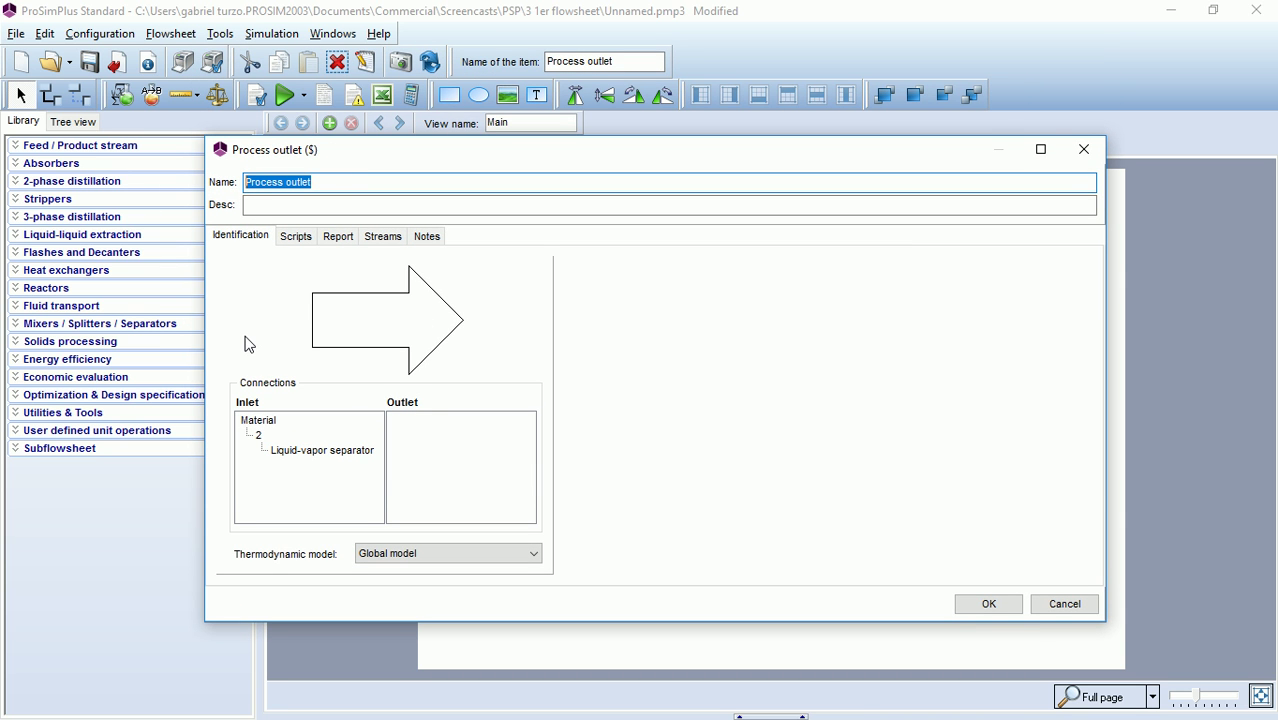
text(m)
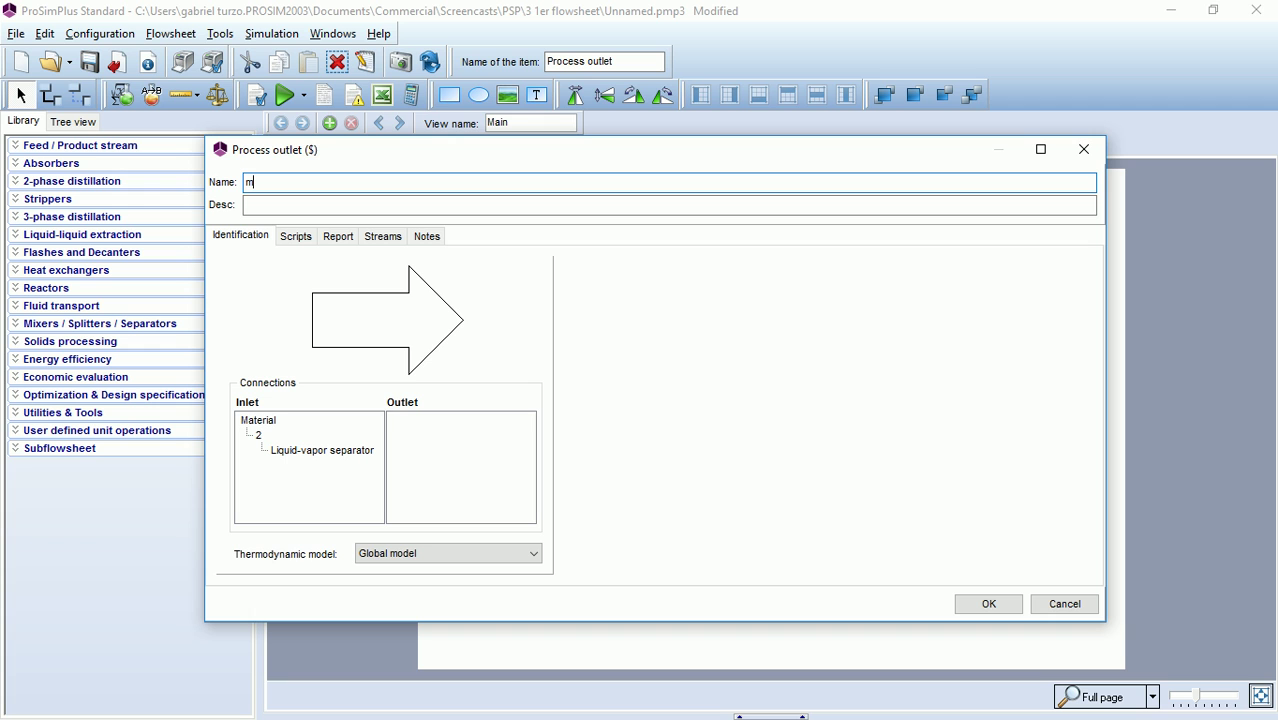
text(ix vap out)
click(985, 603)
click(982, 416)
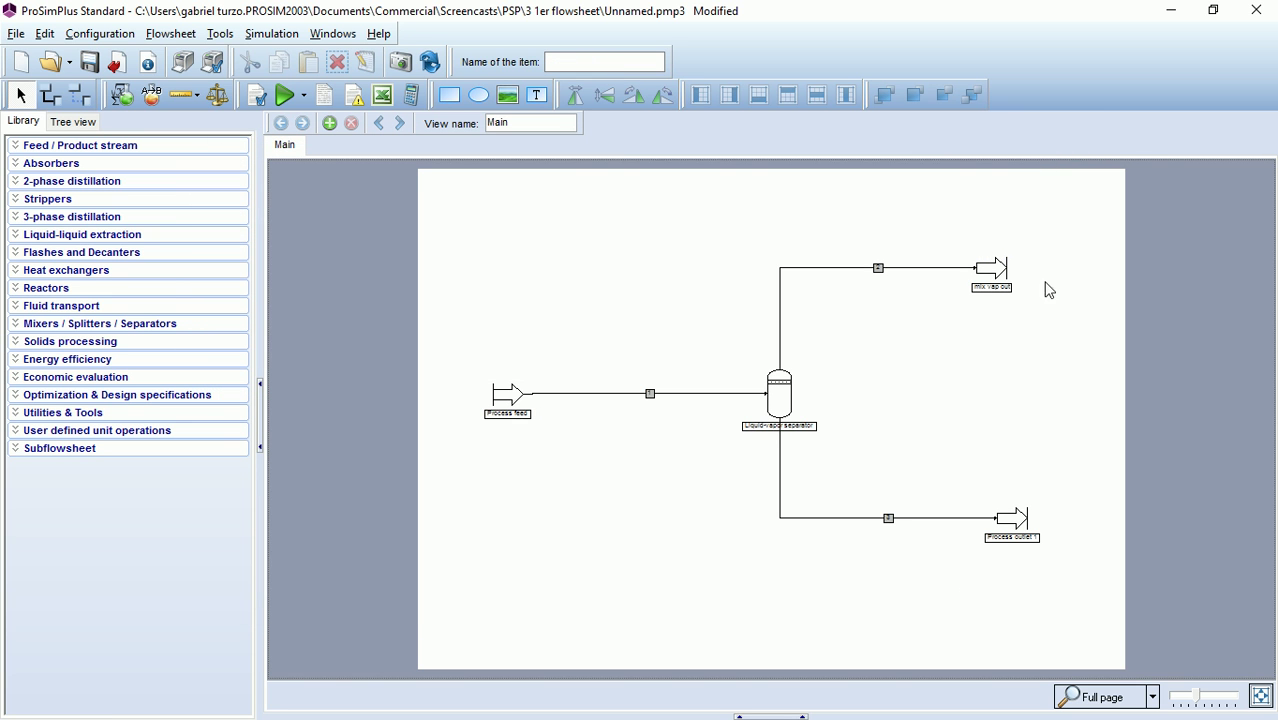
Rename Process outlet 1 to 'mix liq out'.
click(1008, 522)
double_click(1008, 522)
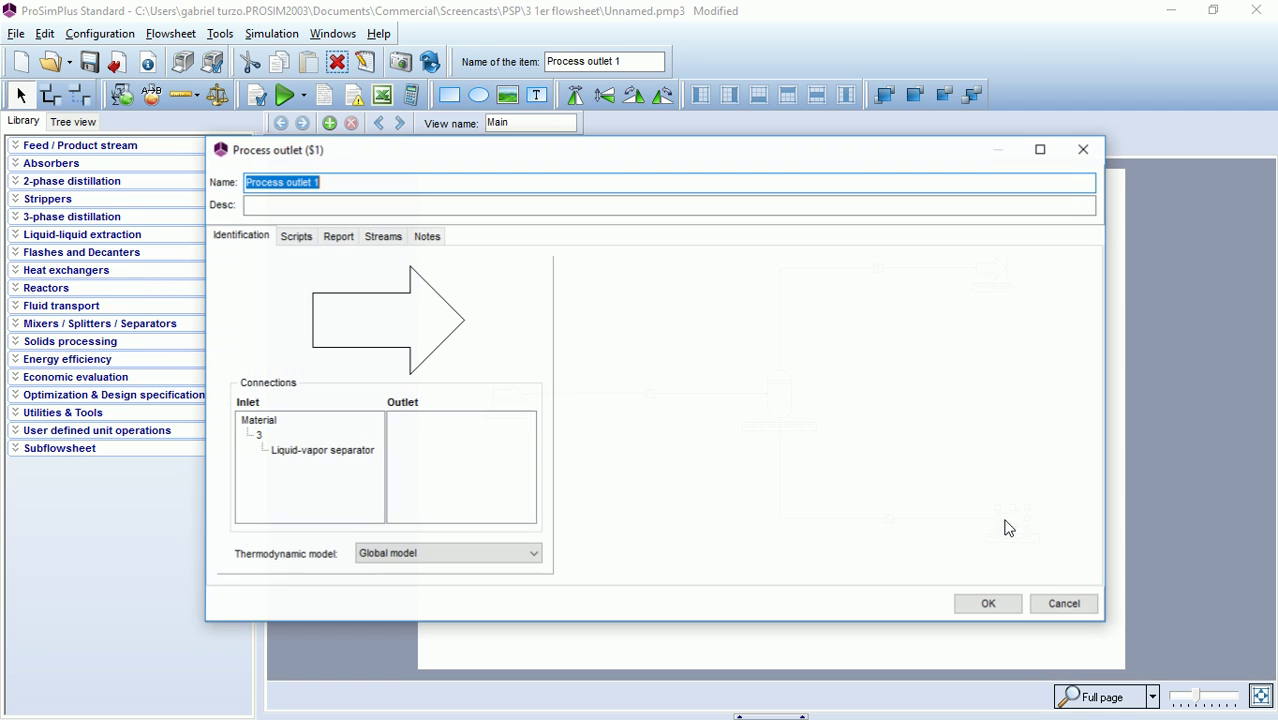
click(330, 180)
drag(330, 180, 236, 181)
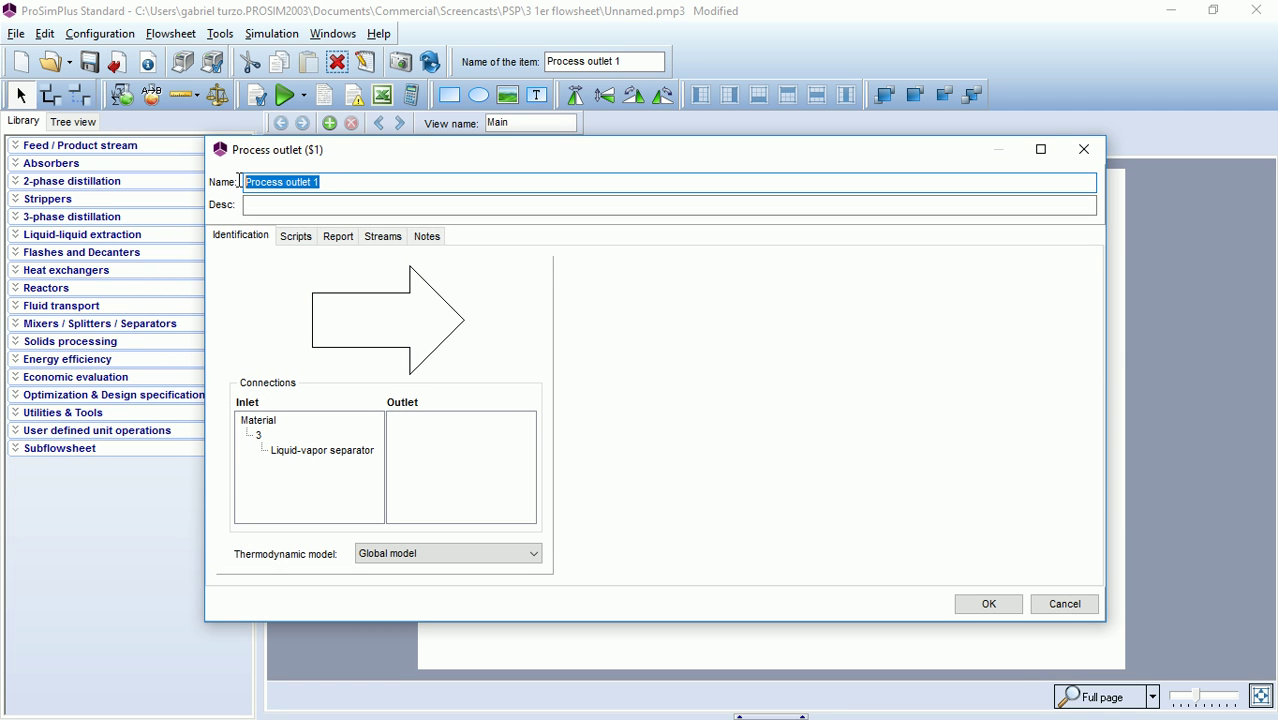
text(mix)
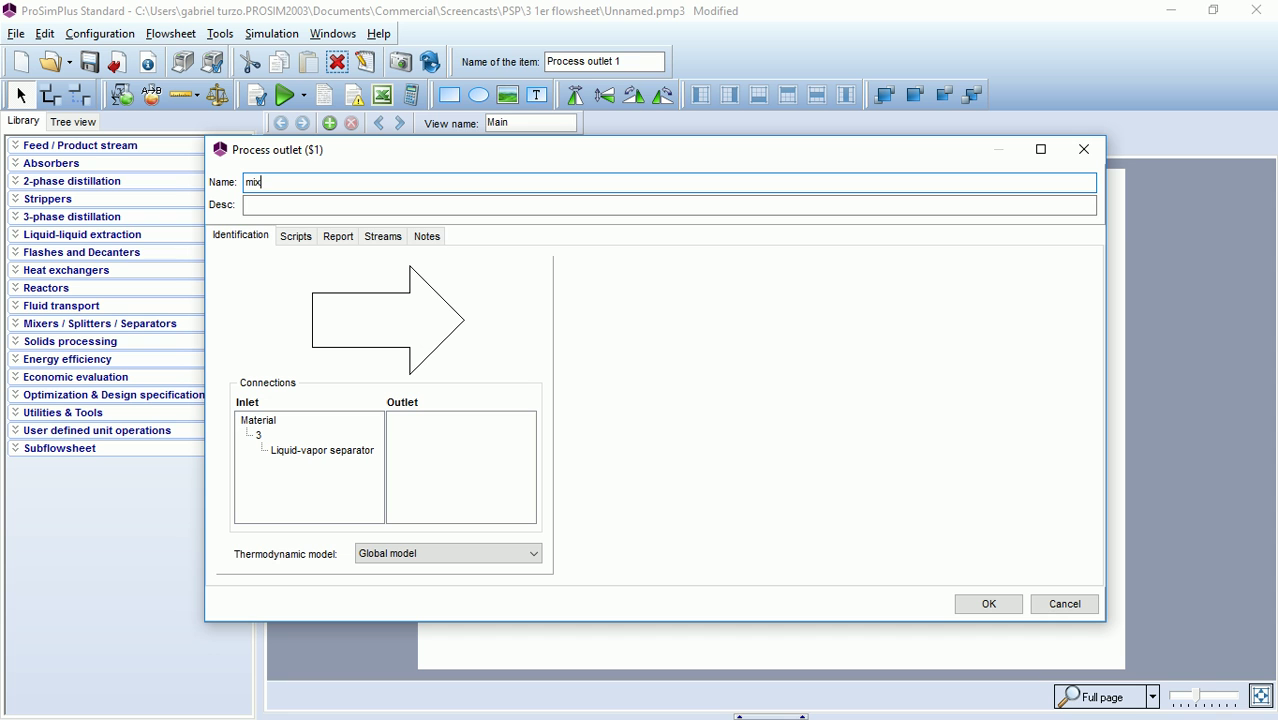
text( liq out)
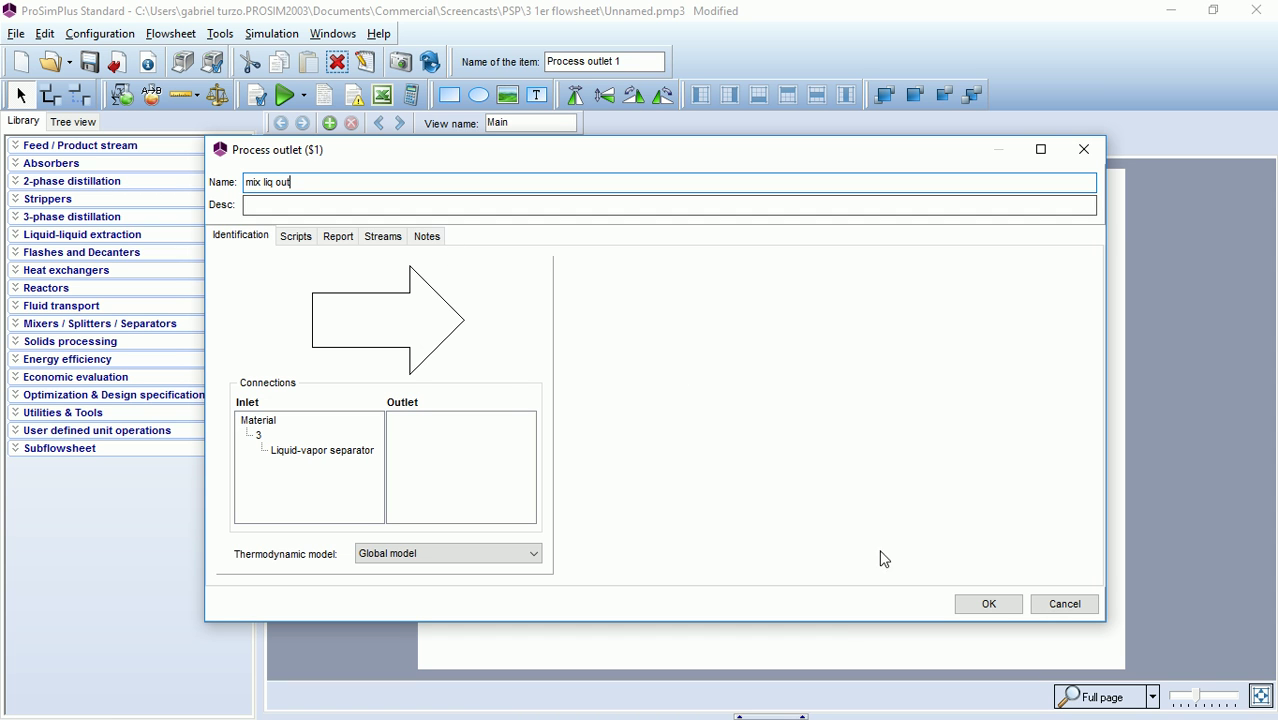
click(989, 604)
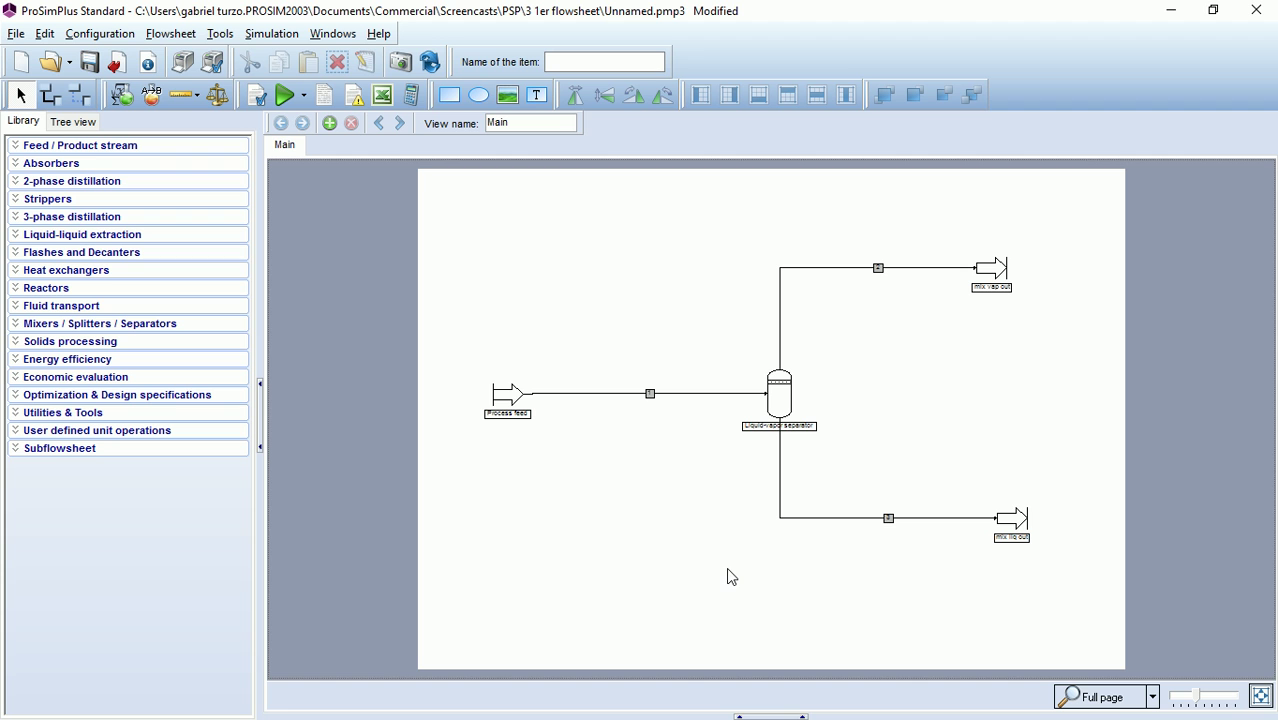
Rename the Process feed to 'mix in'.
click(509, 404)
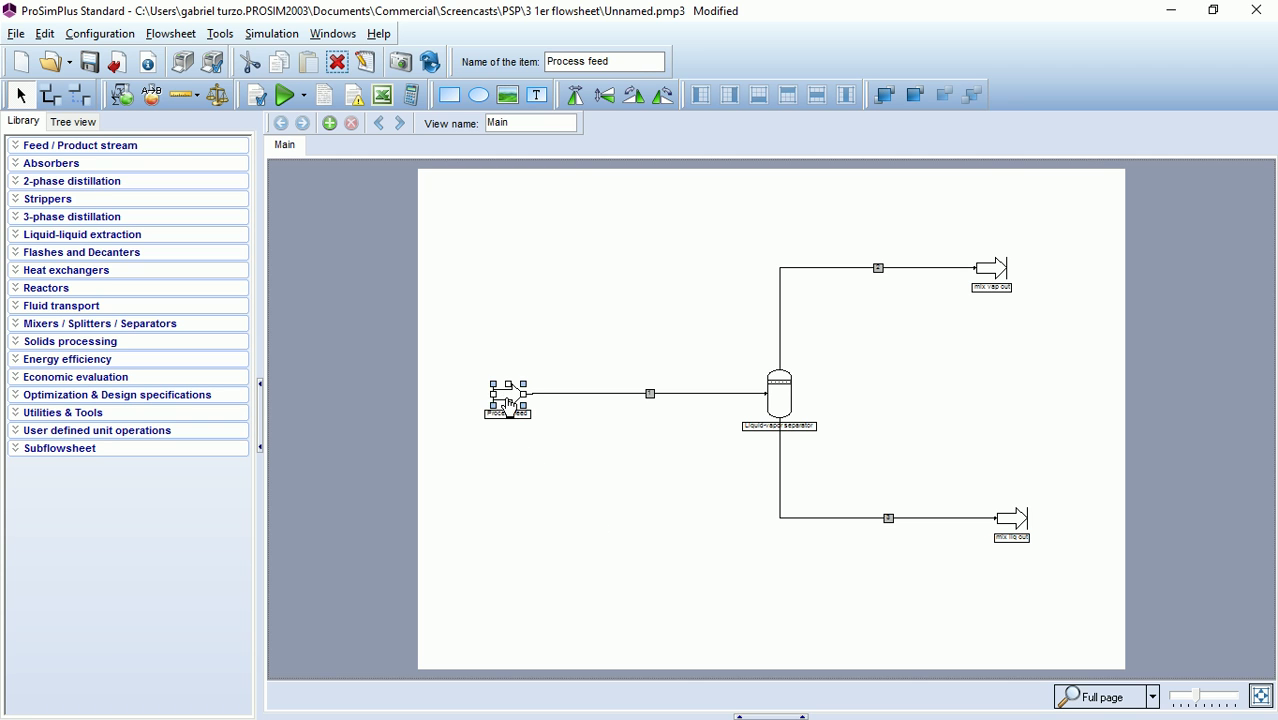
double_click(509, 404)
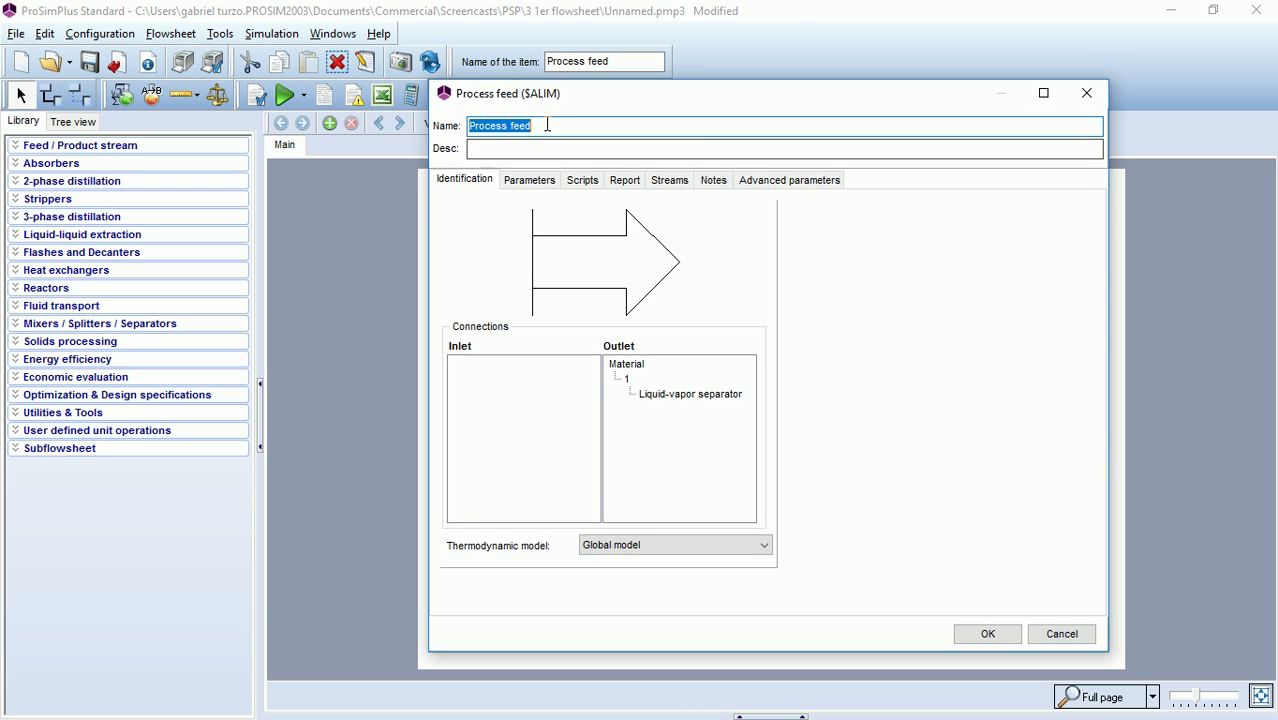
text(mix in)
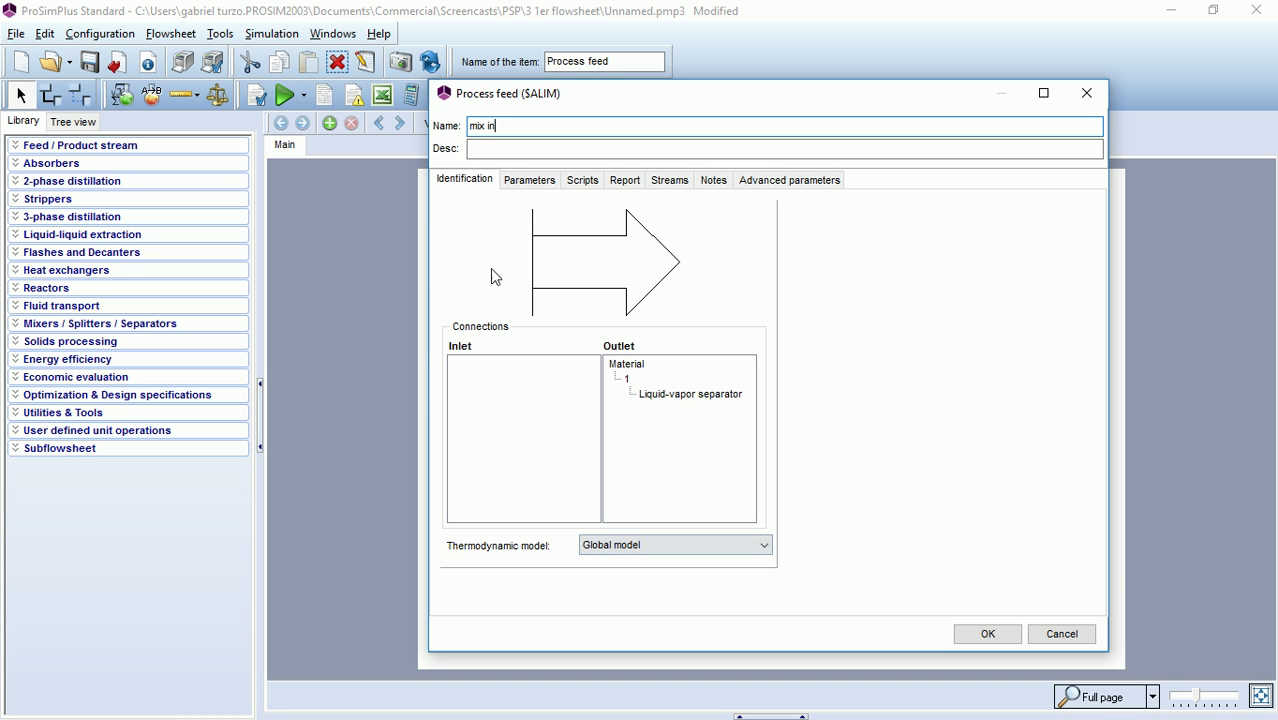
Specify the feed by partial molar flowrates: 1 mol/s ETHANOL and 1 mol/s WATER.
click(528, 184)
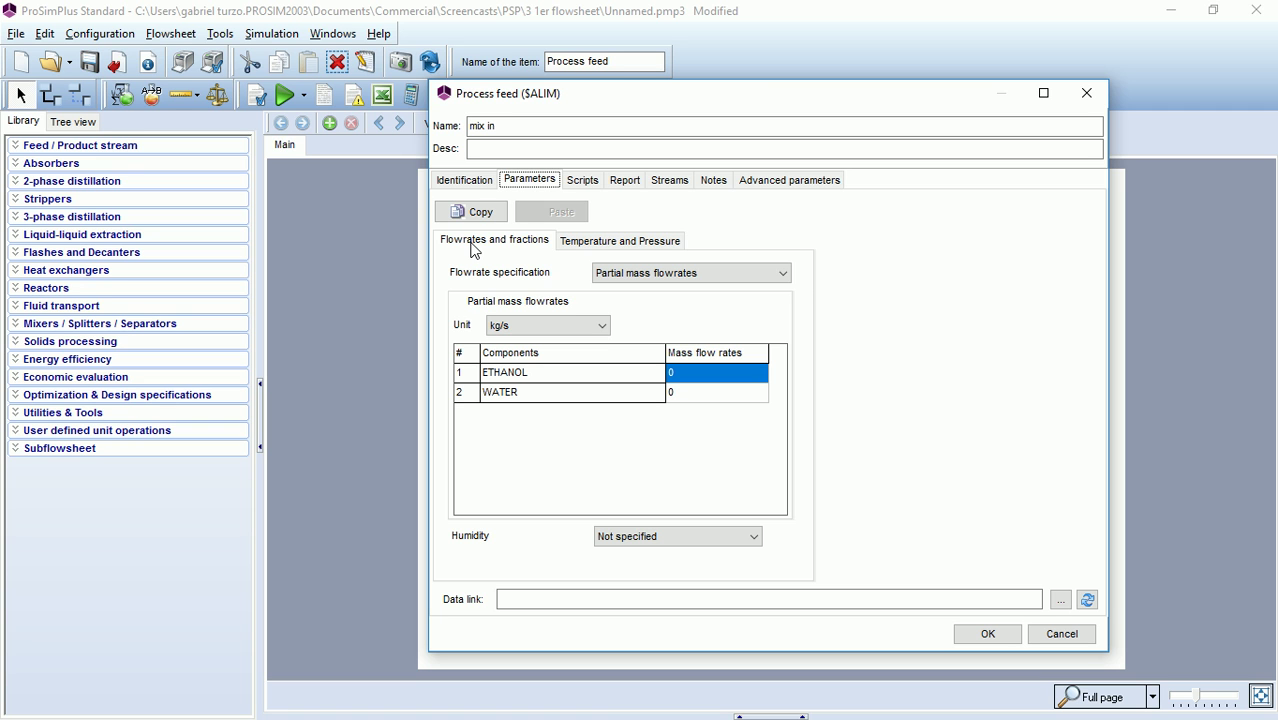
click(787, 273)
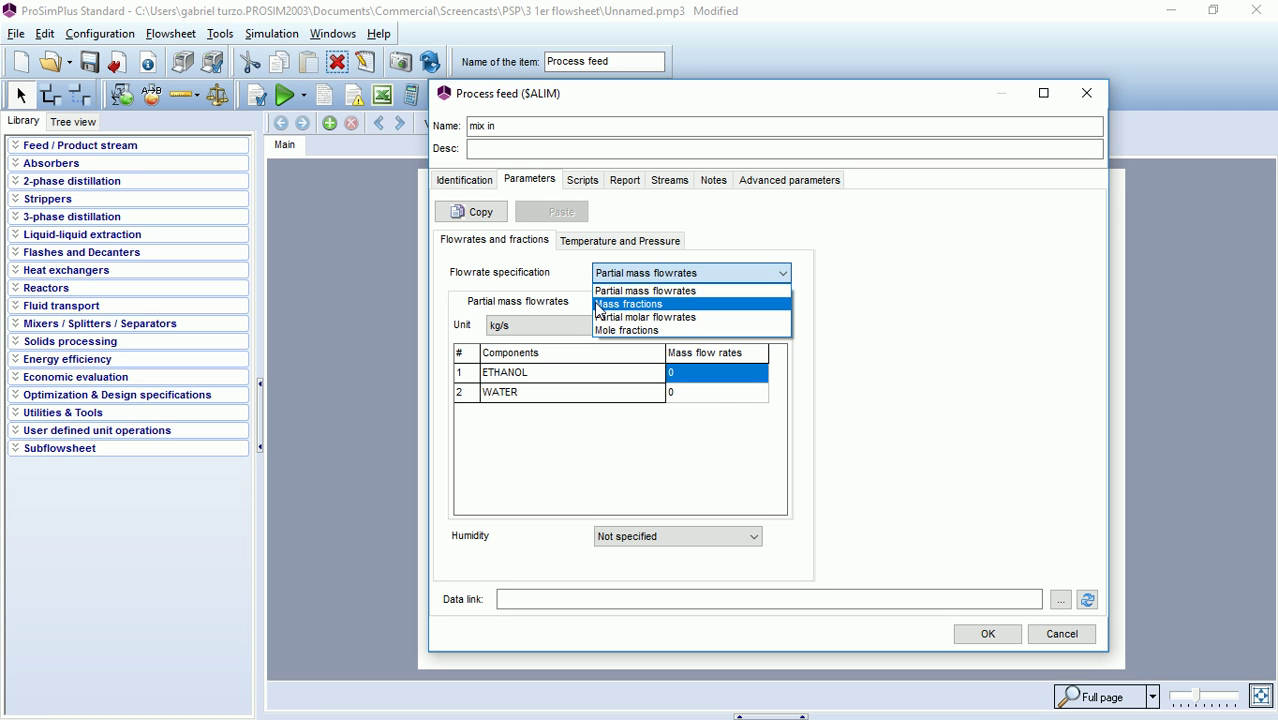
click(676, 304)
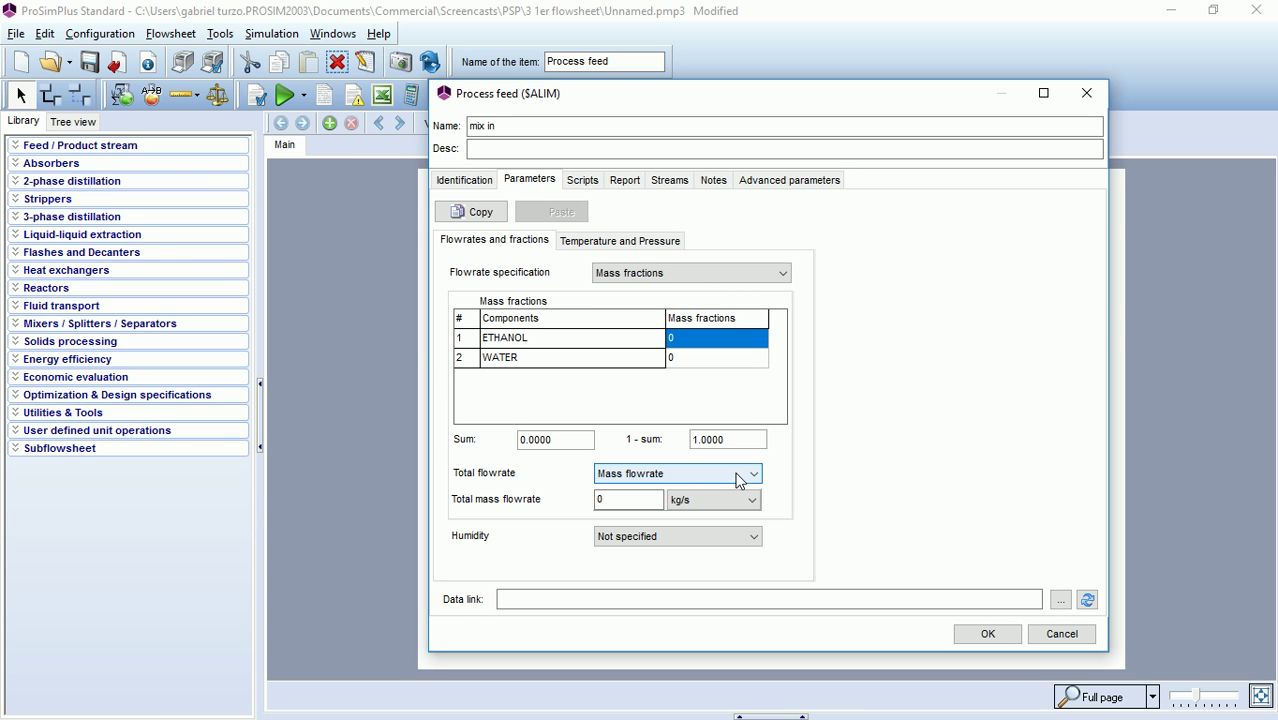
click(768, 275)
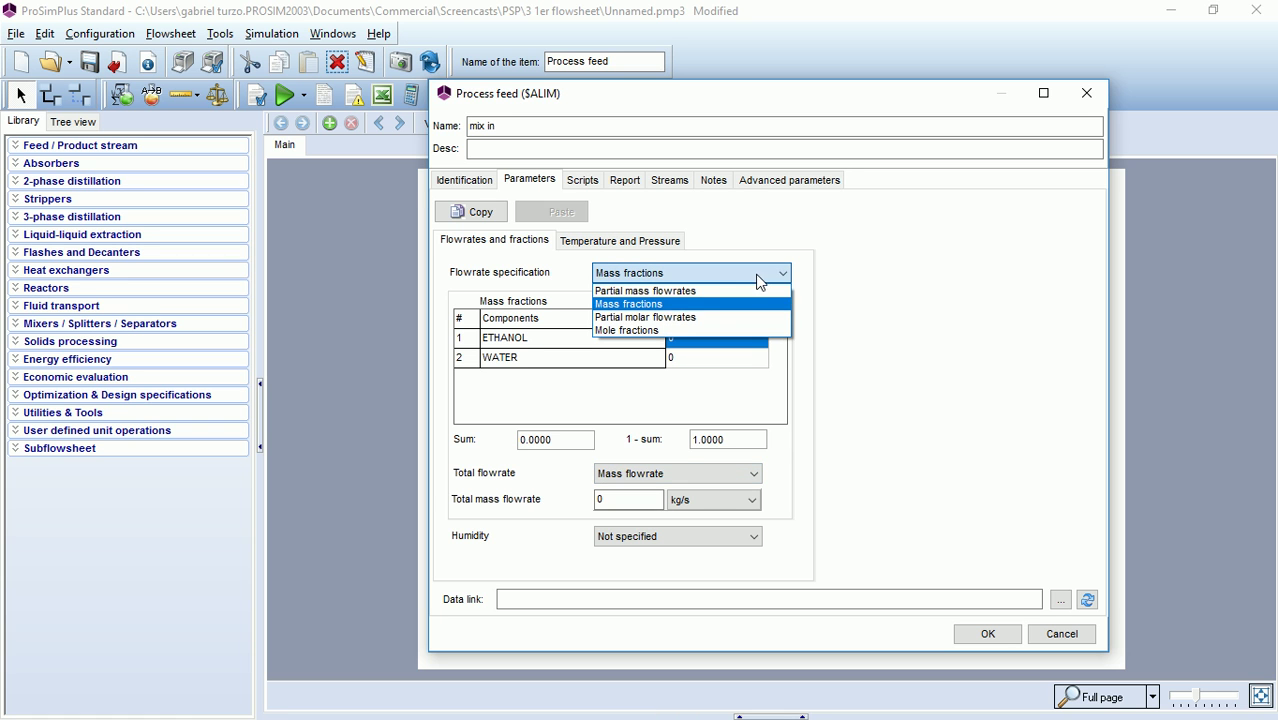
click(694, 318)
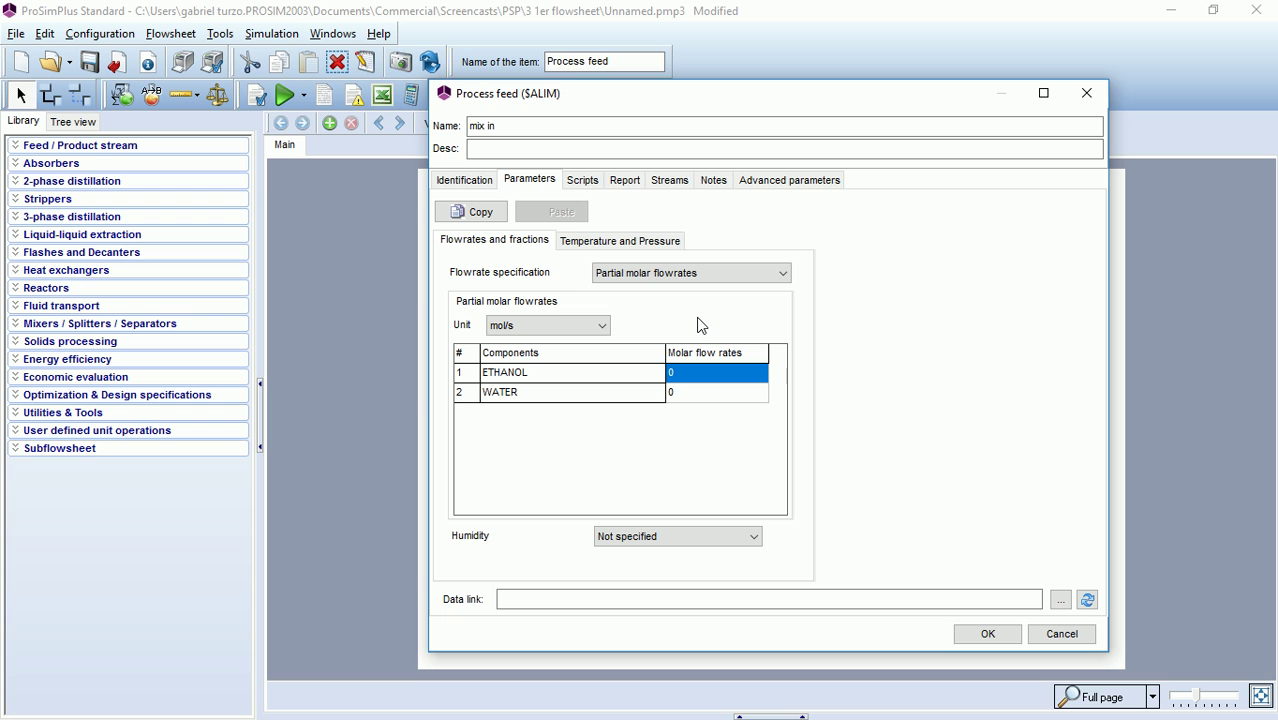
click(703, 375)
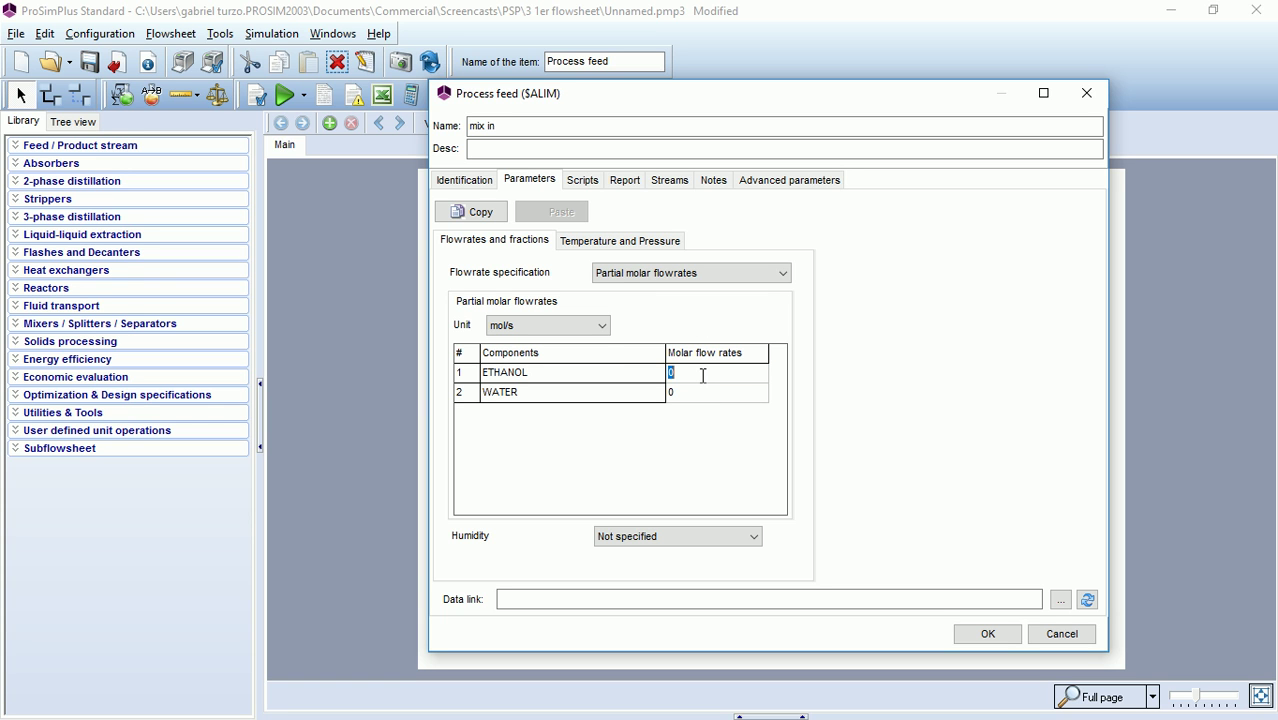
text(1)
click(677, 397)
text(1)
key(Return)
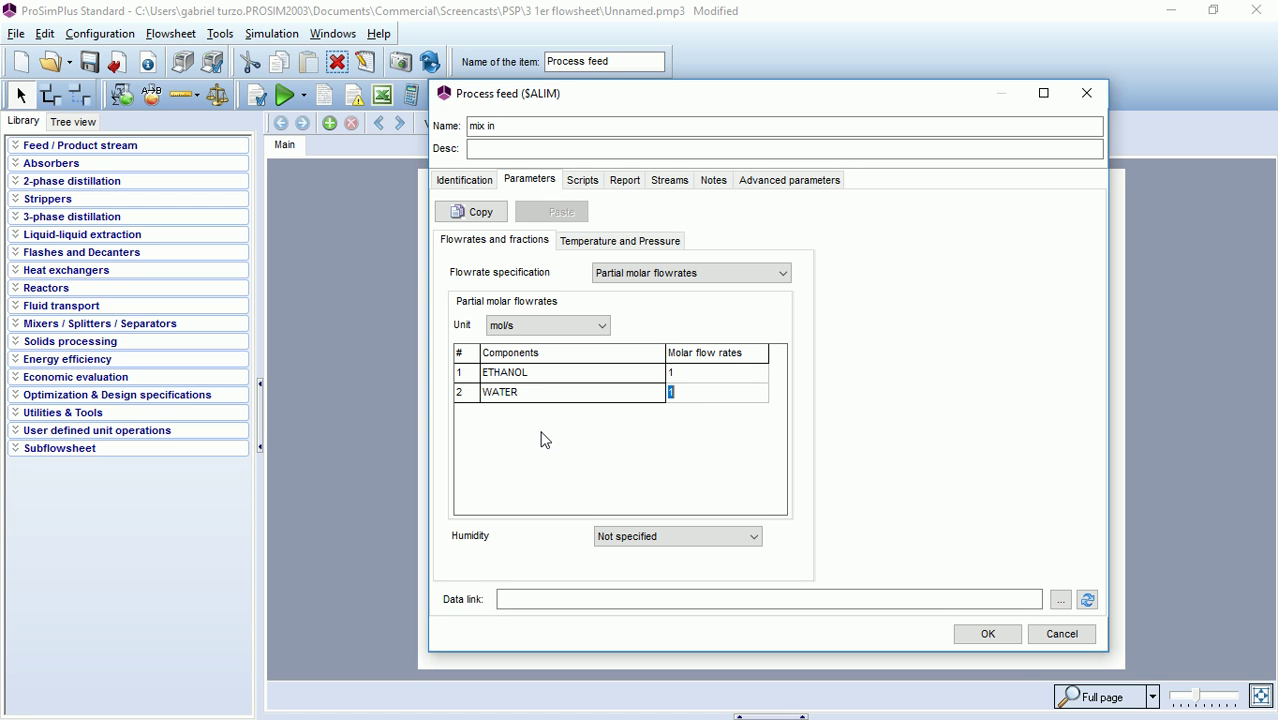
Keep the feed at 25 °C and 101325 Pa and apply the feed settings.
click(622, 249)
click(469, 307)
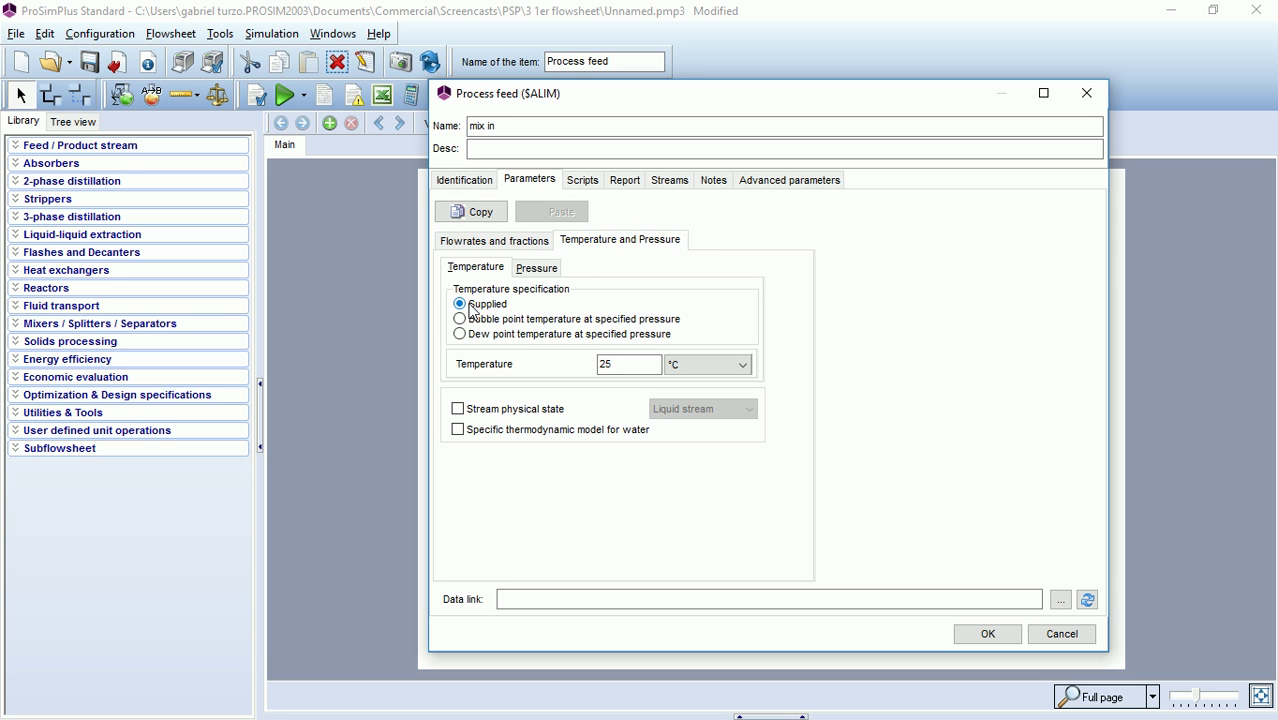
click(629, 364)
click(537, 270)
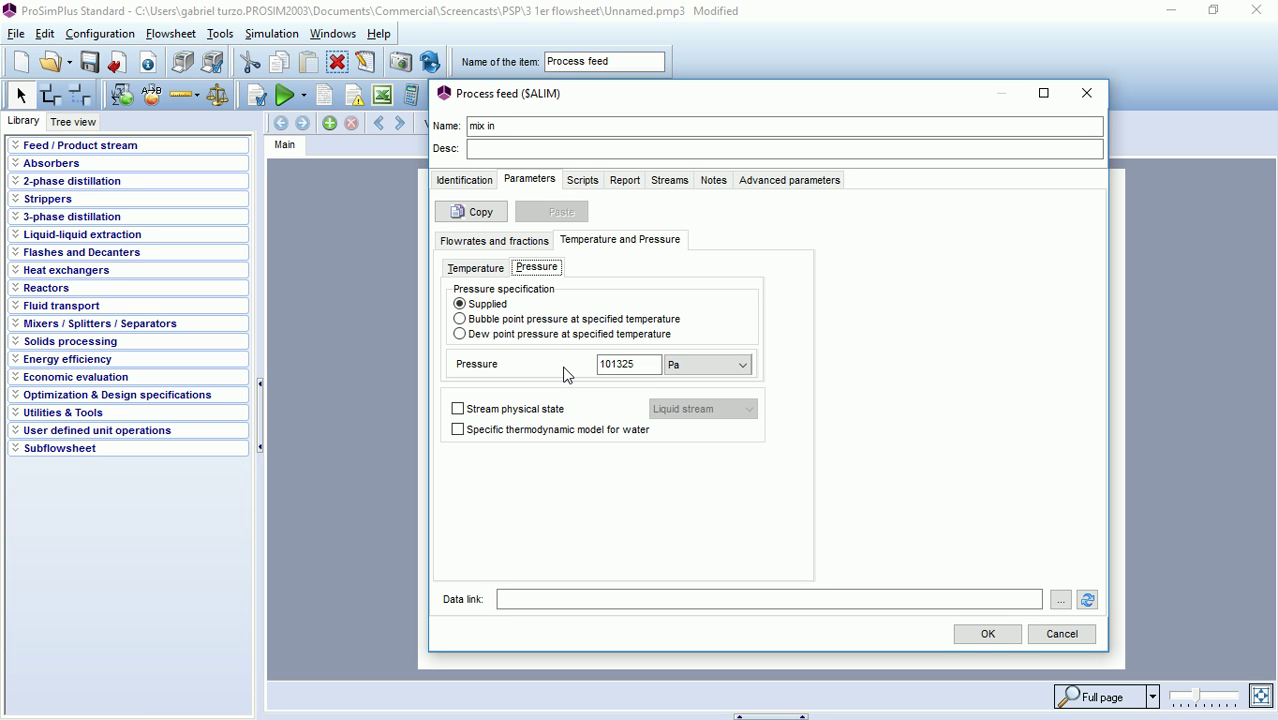
click(970, 636)
click(590, 558)
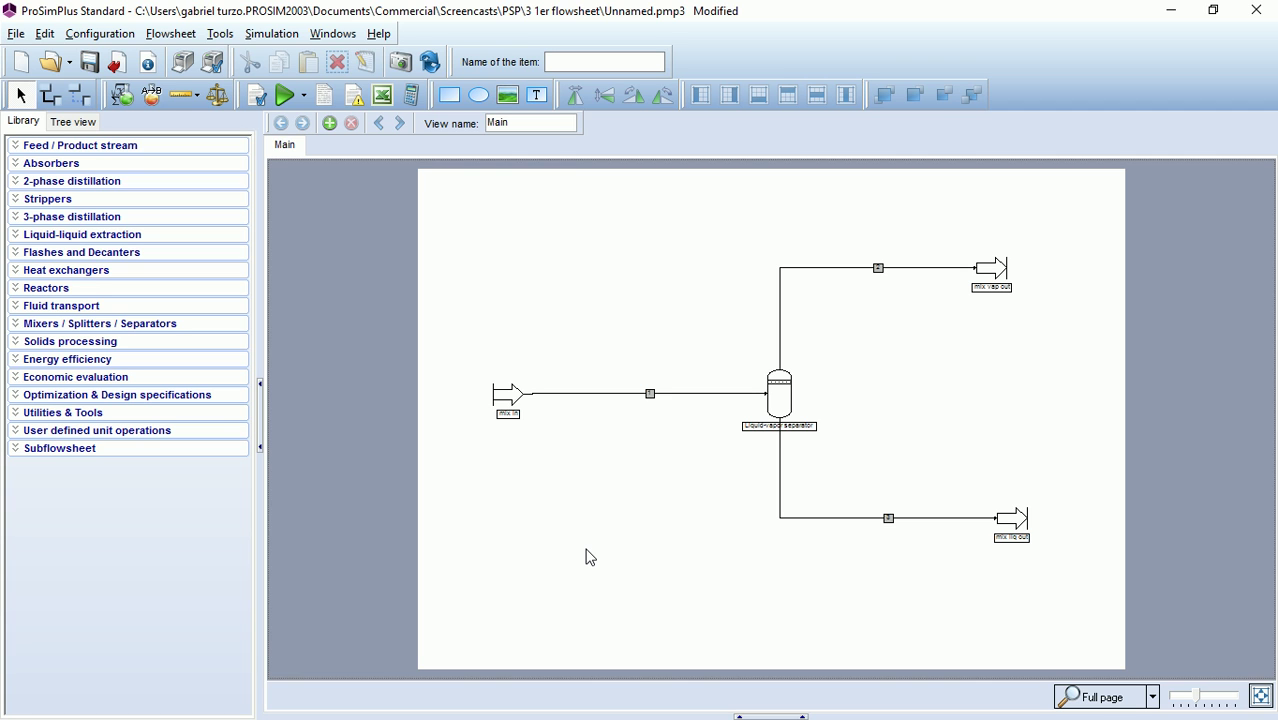
Make the separator a constant pressure and vapor fraction flash with vapor fraction 0.5.
click(780, 398)
double_click(780, 398)
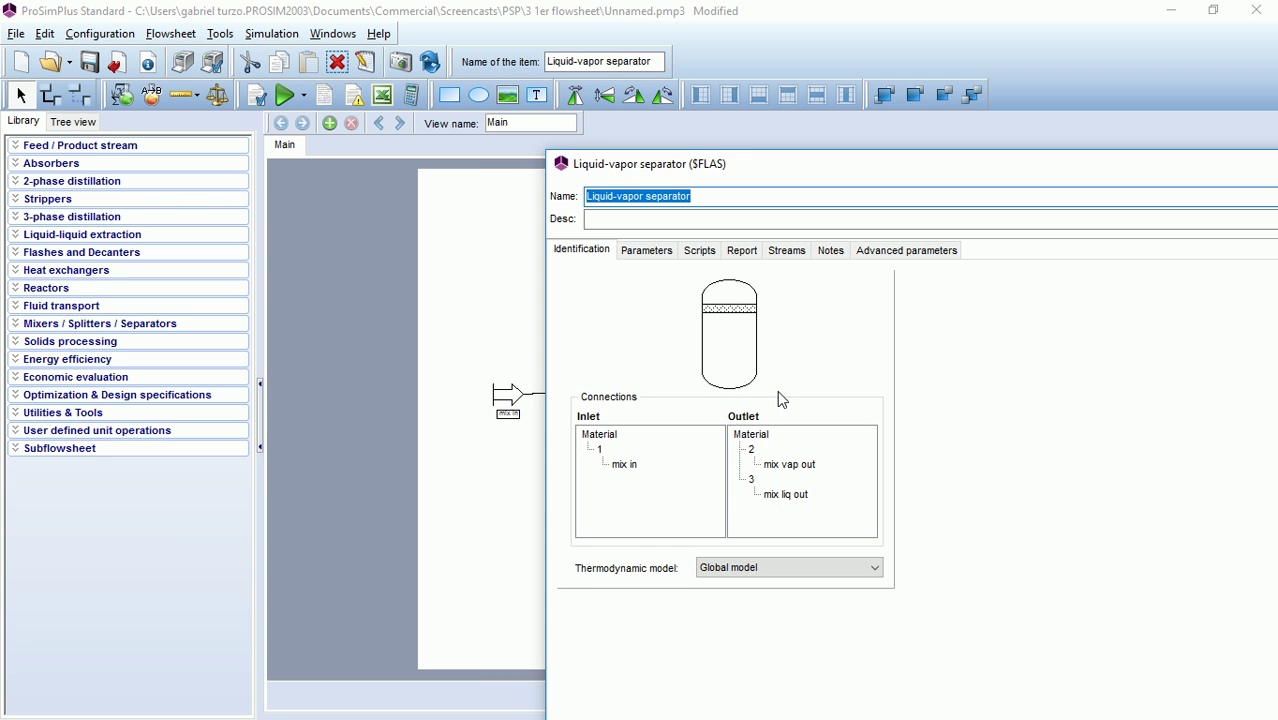
click(645, 255)
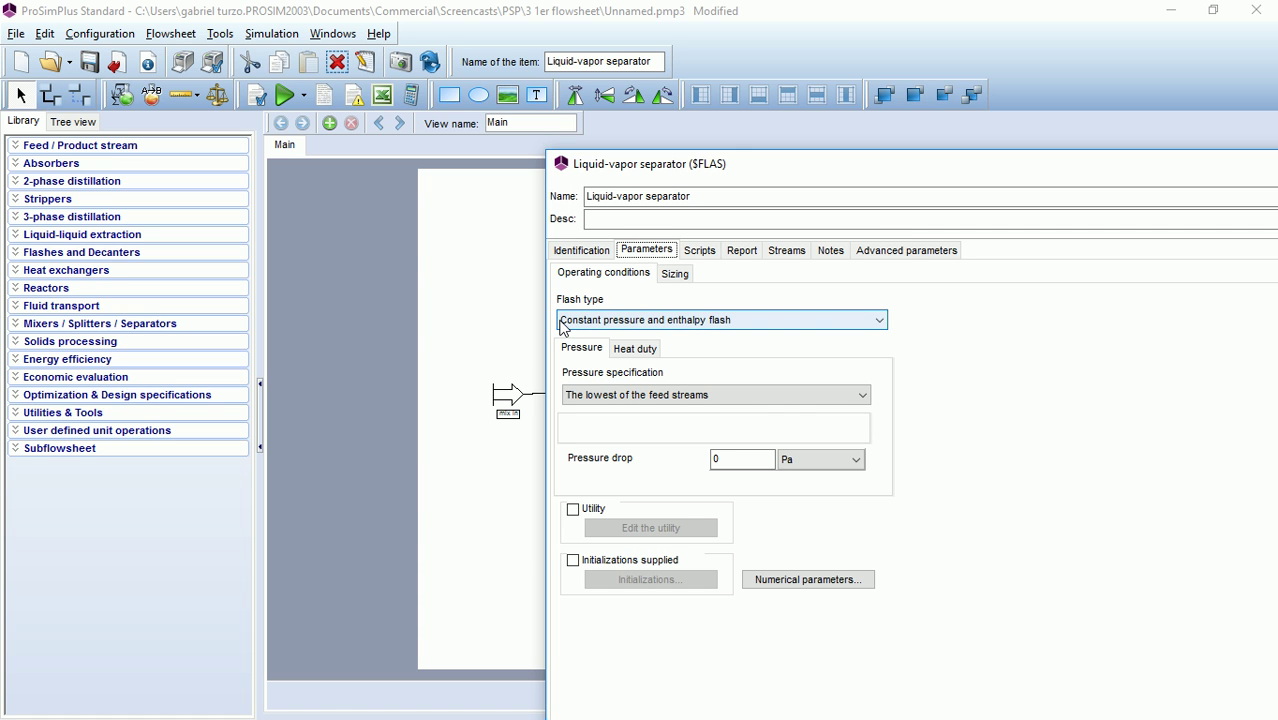
click(880, 320)
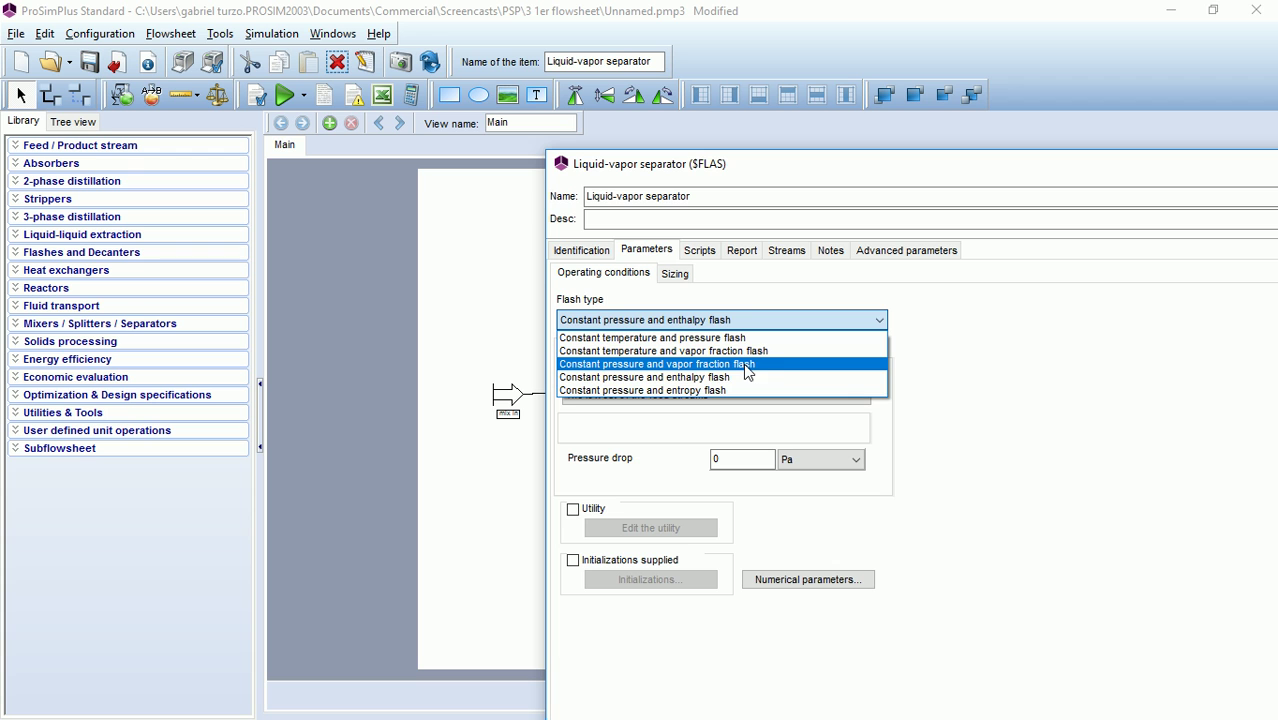
click(794, 372)
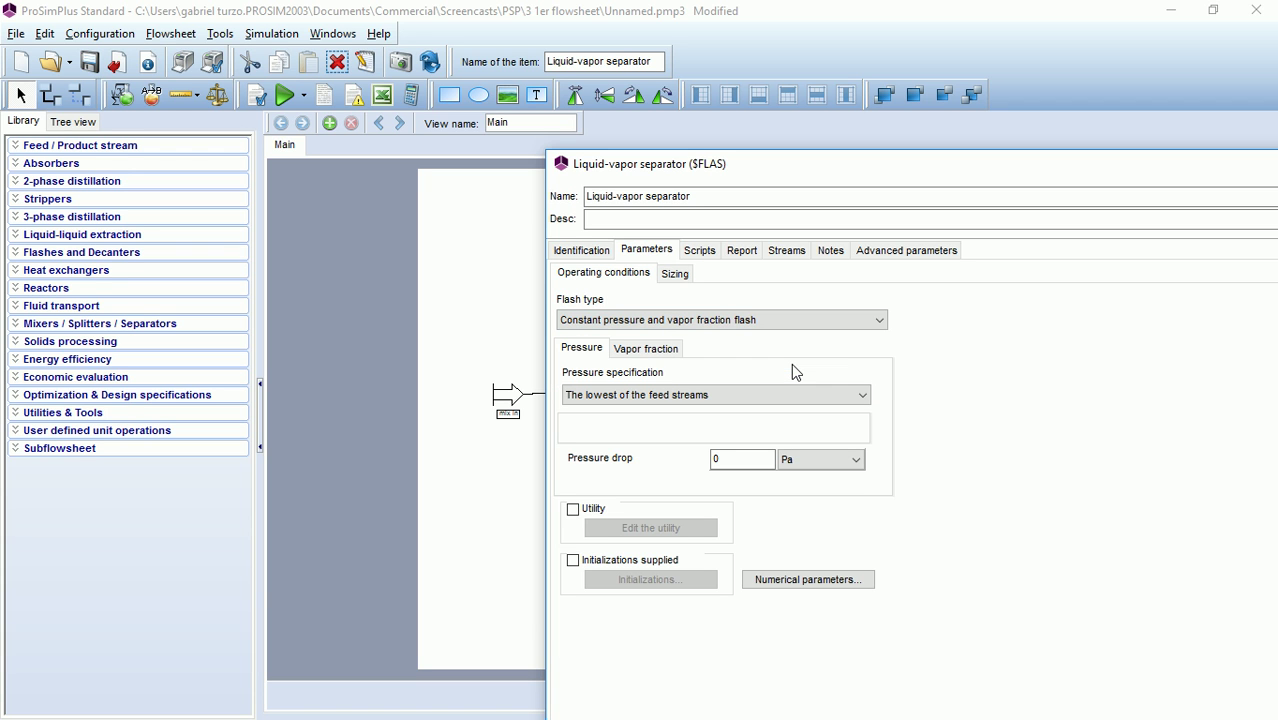
click(580, 355)
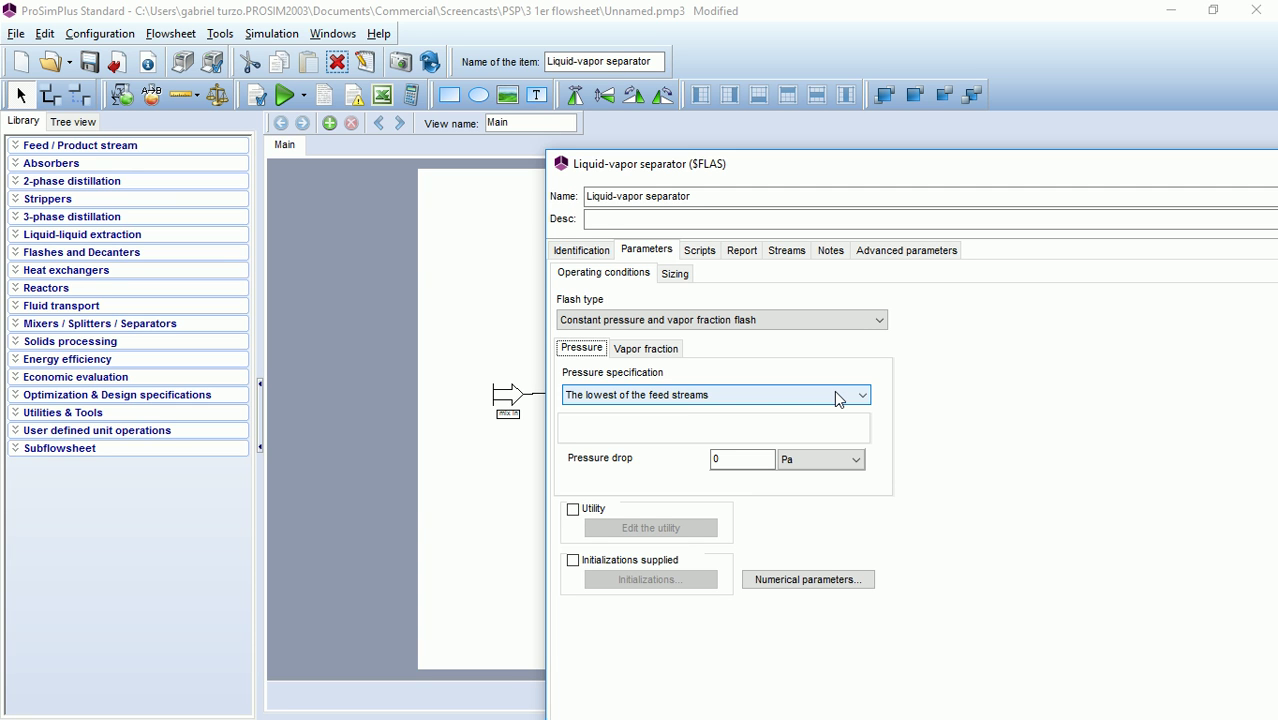
click(647, 349)
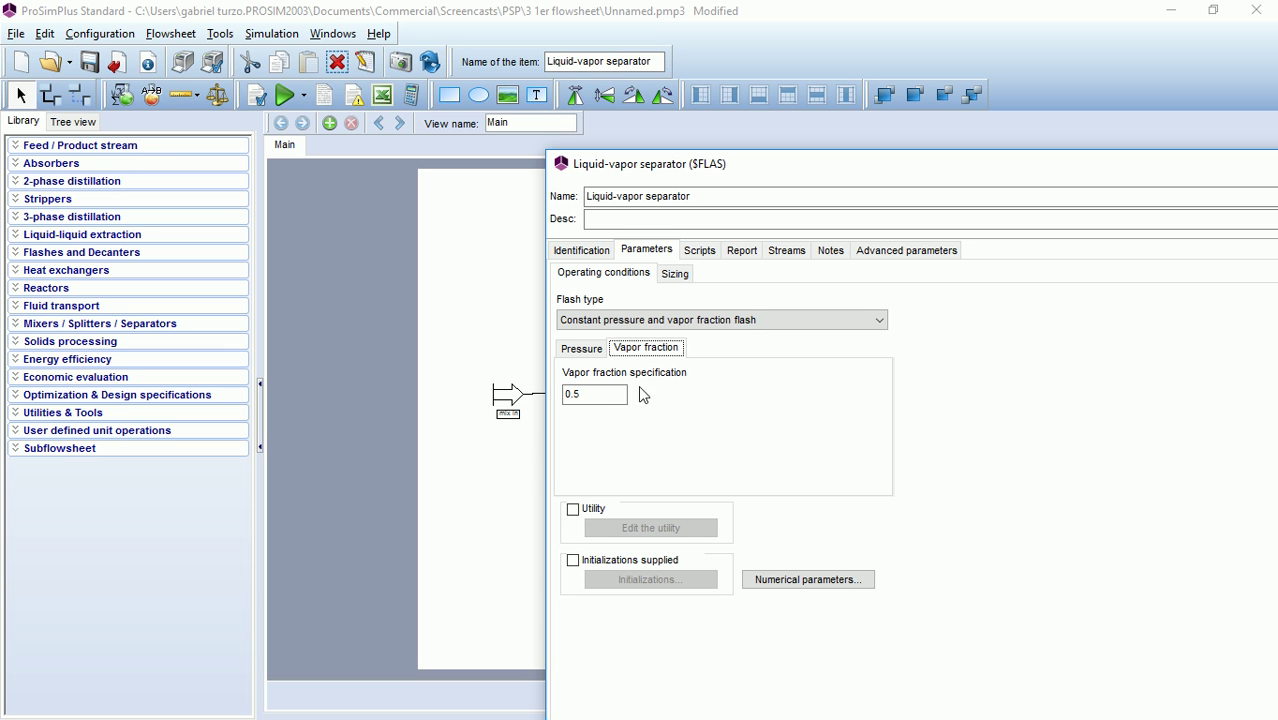
click(609, 395)
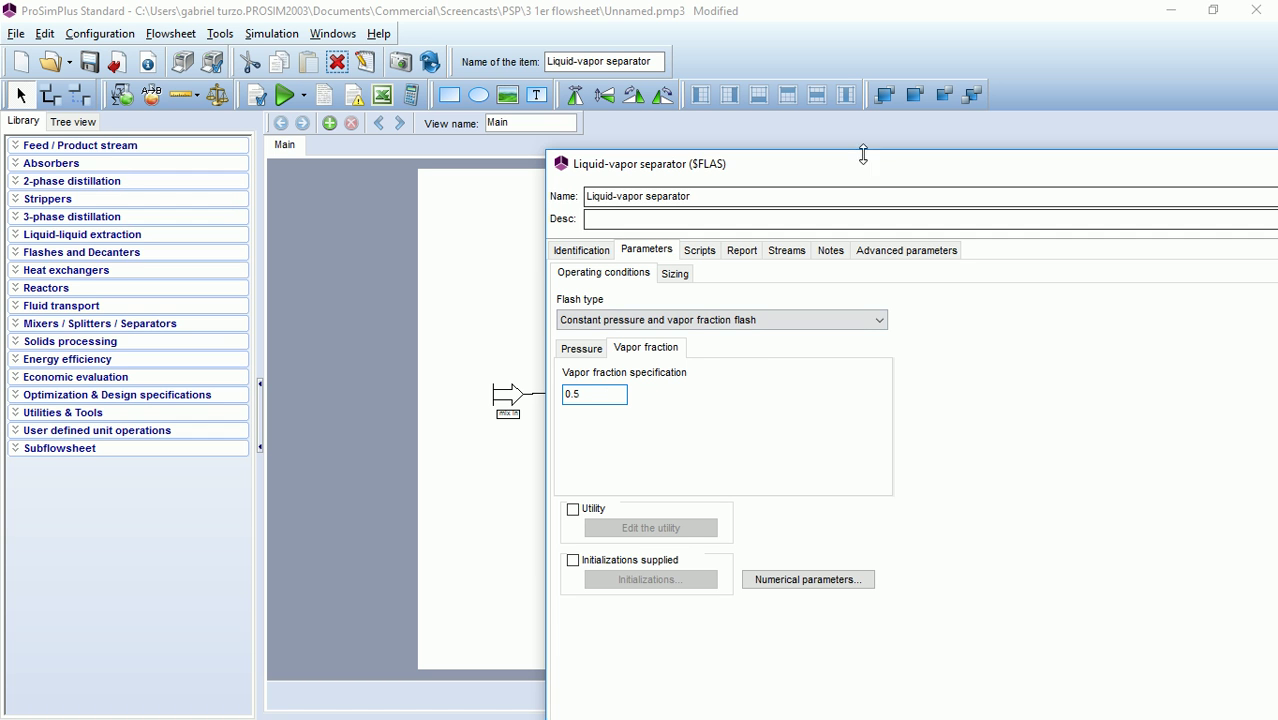
drag(875, 164, 493, 74)
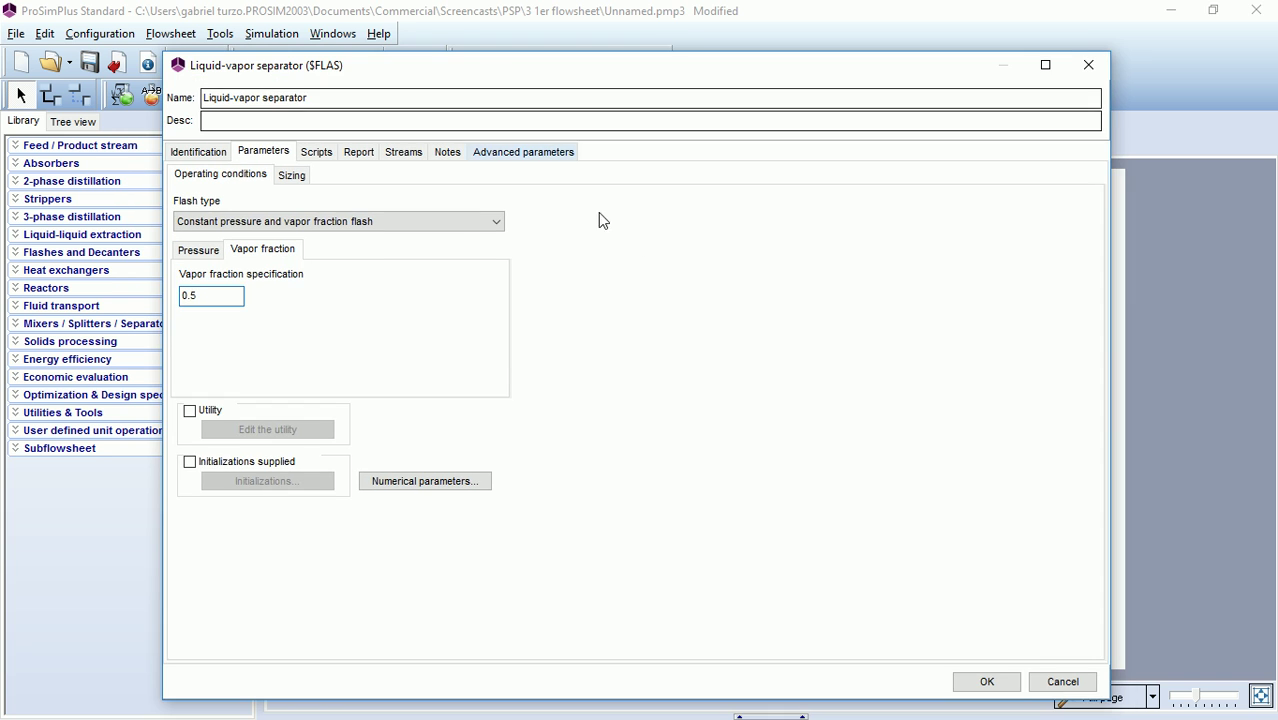
click(968, 690)
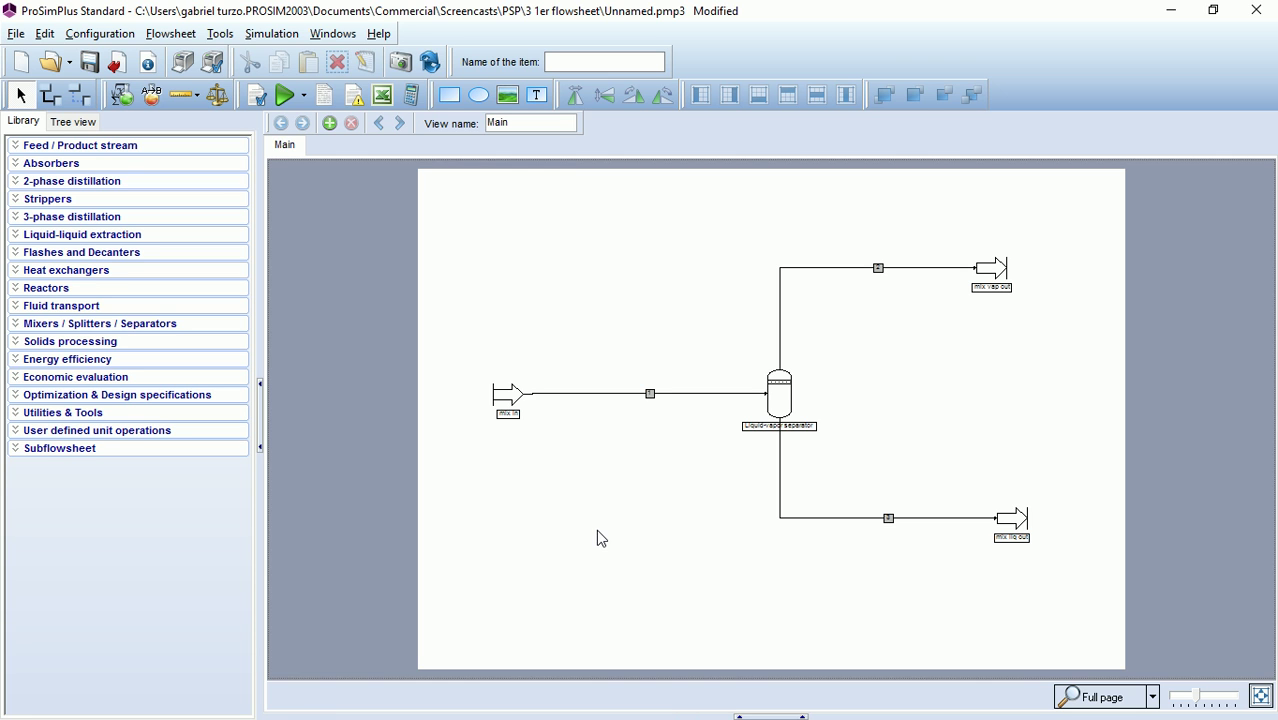
Run the simulation to completion and close the Simulation progress window.
click(287, 97)
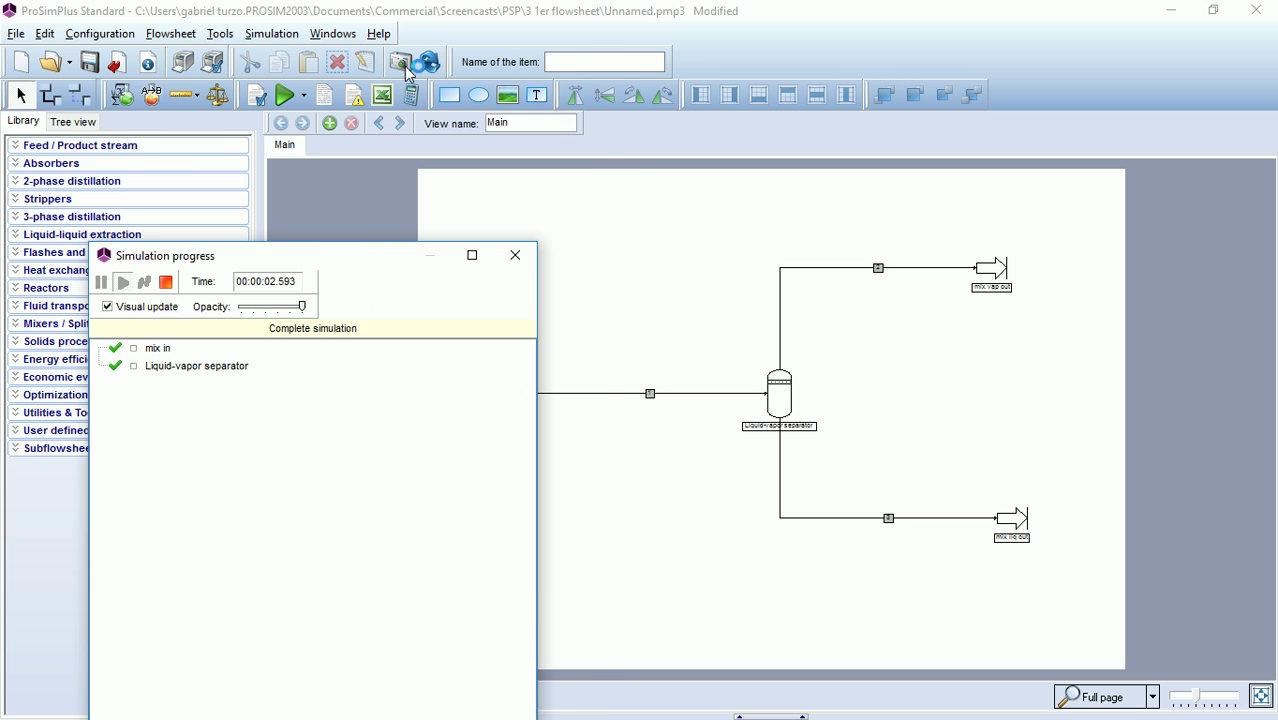
drag(417, 62, 448, 32)
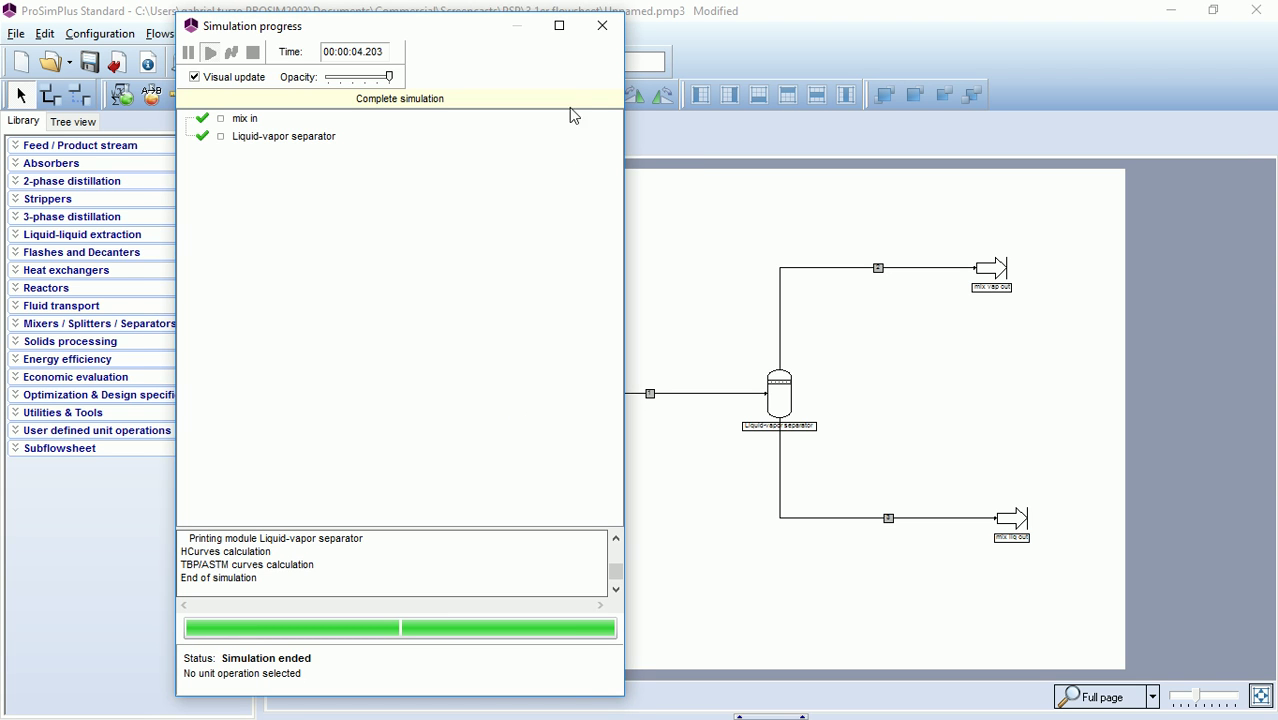
click(602, 30)
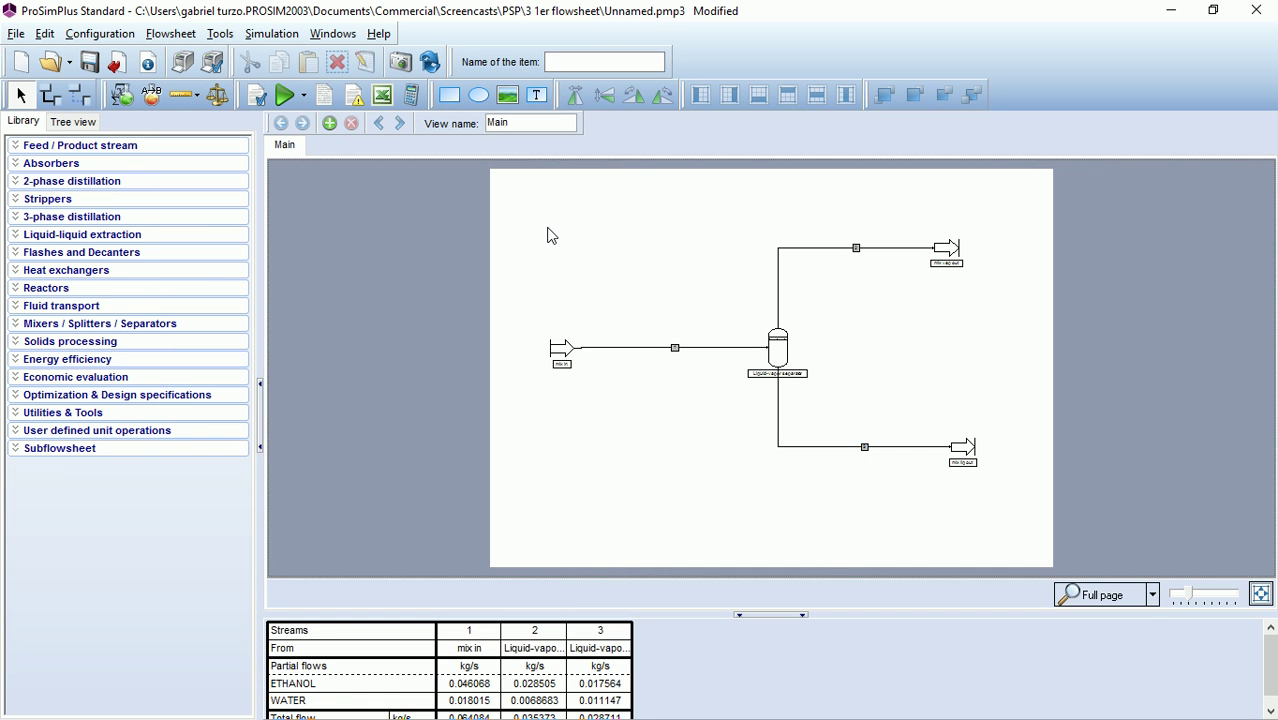
Add Temperature and Physical state rows to the stream table (outlets at 80.484 °C), then hide the table pane.
drag(672, 618, 662, 497)
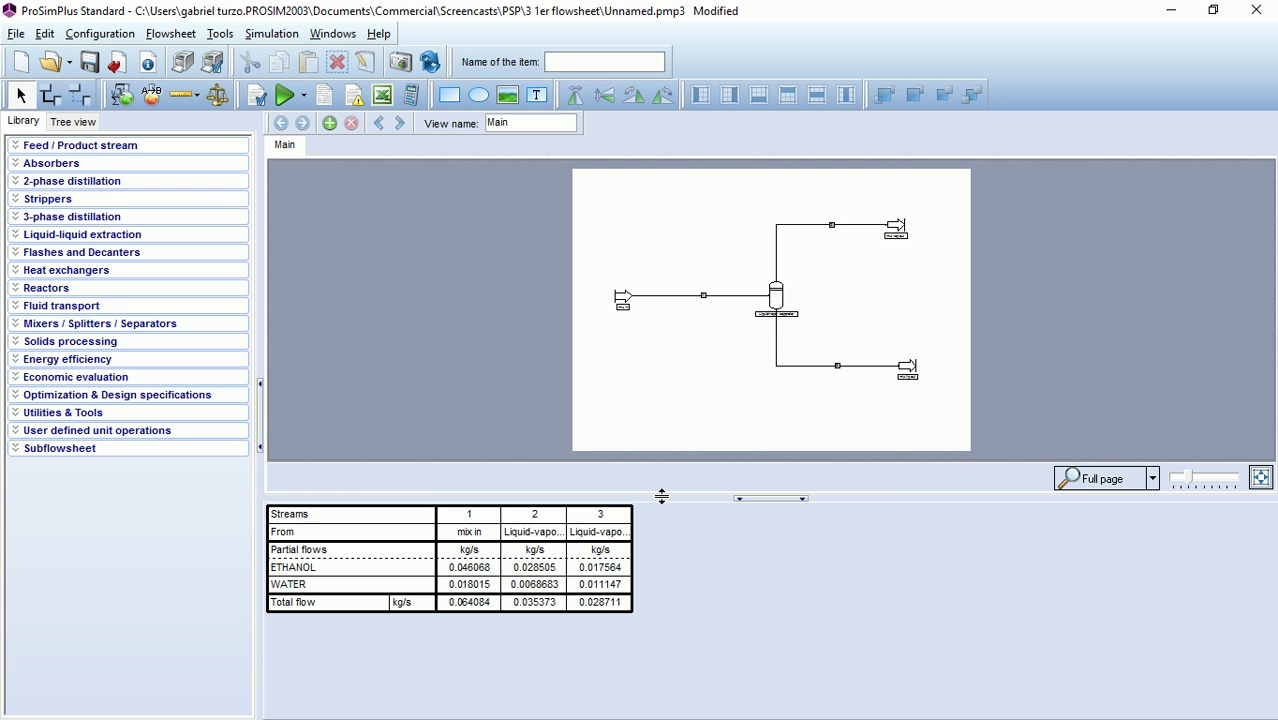
right_click(652, 566)
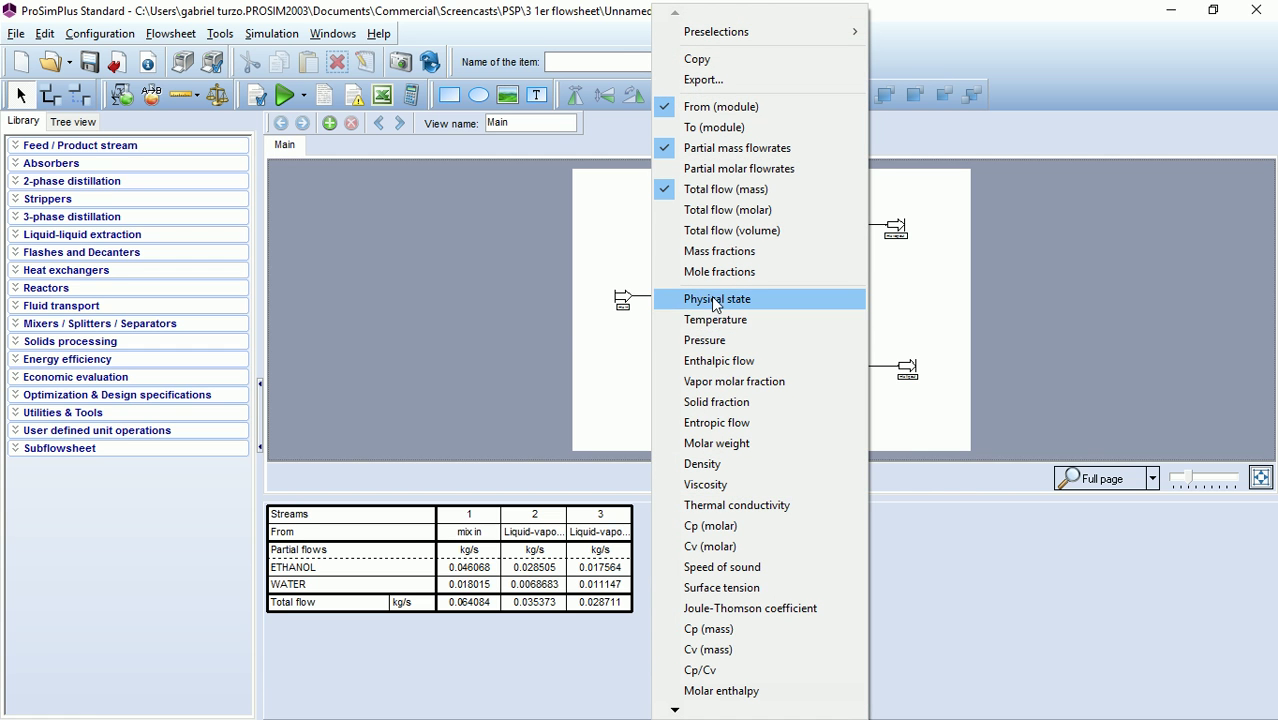
click(715, 319)
right_click(665, 588)
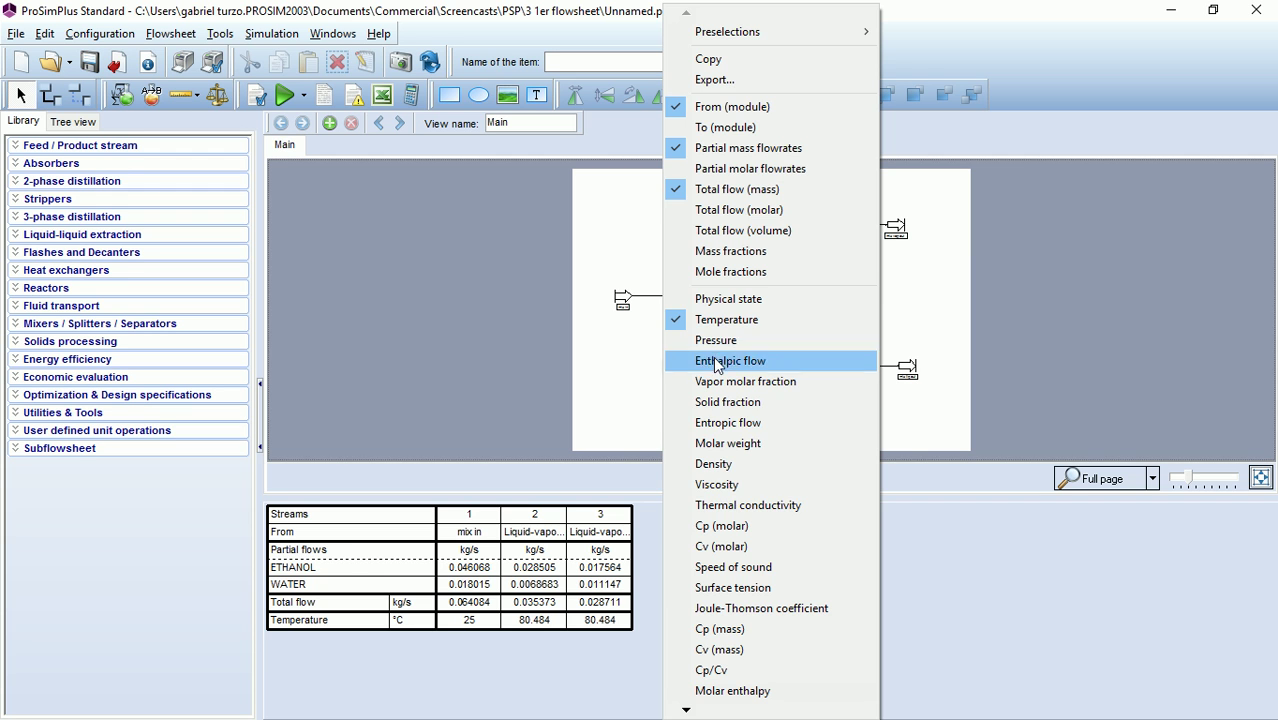
click(728, 299)
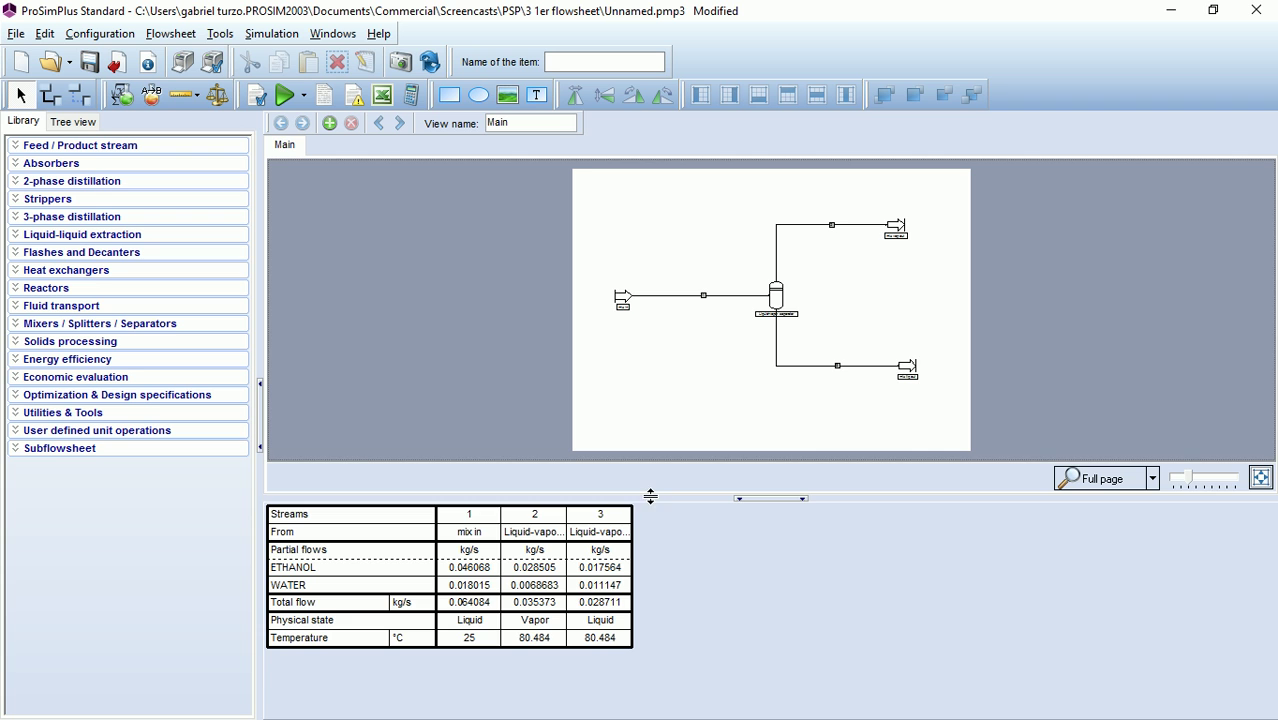
click(771, 498)
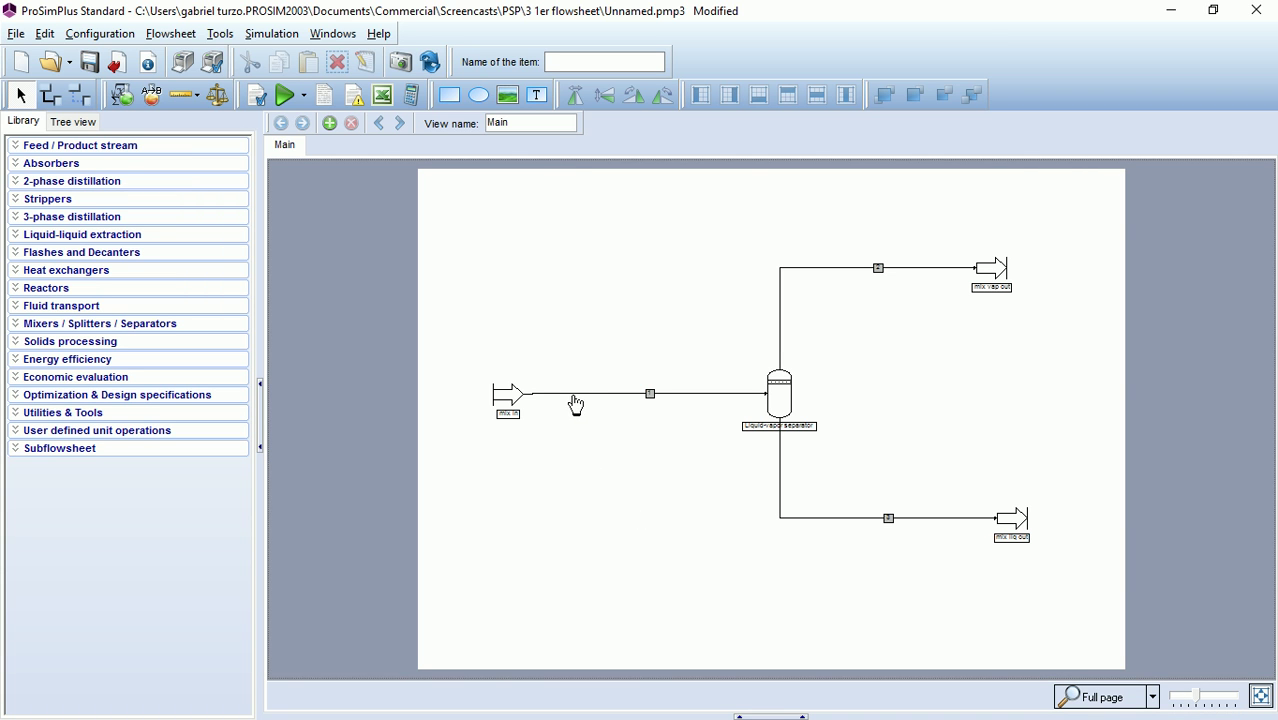
Show the Liquid-vapor separator's report and highlight the 80.4836 °C output temperature line.
mouse_move(579, 404)
mouse_move(841, 278)
mouse_move(843, 527)
click(785, 396)
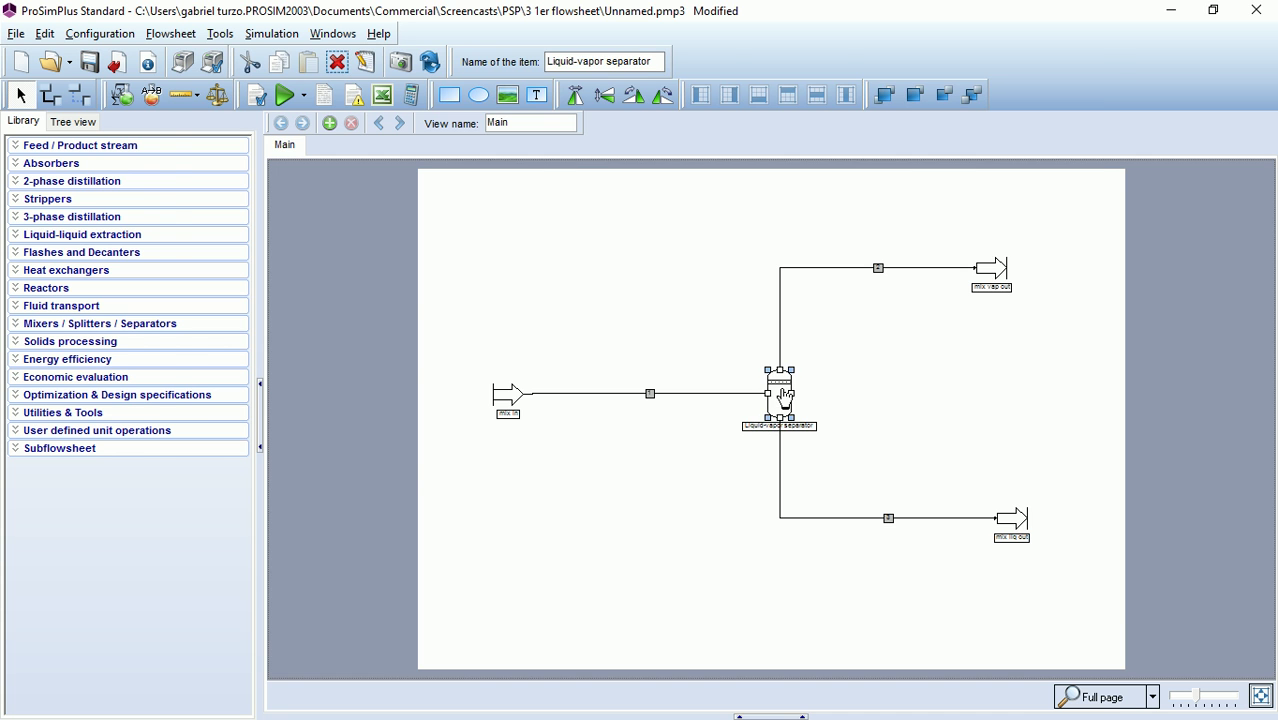
double_click(785, 396)
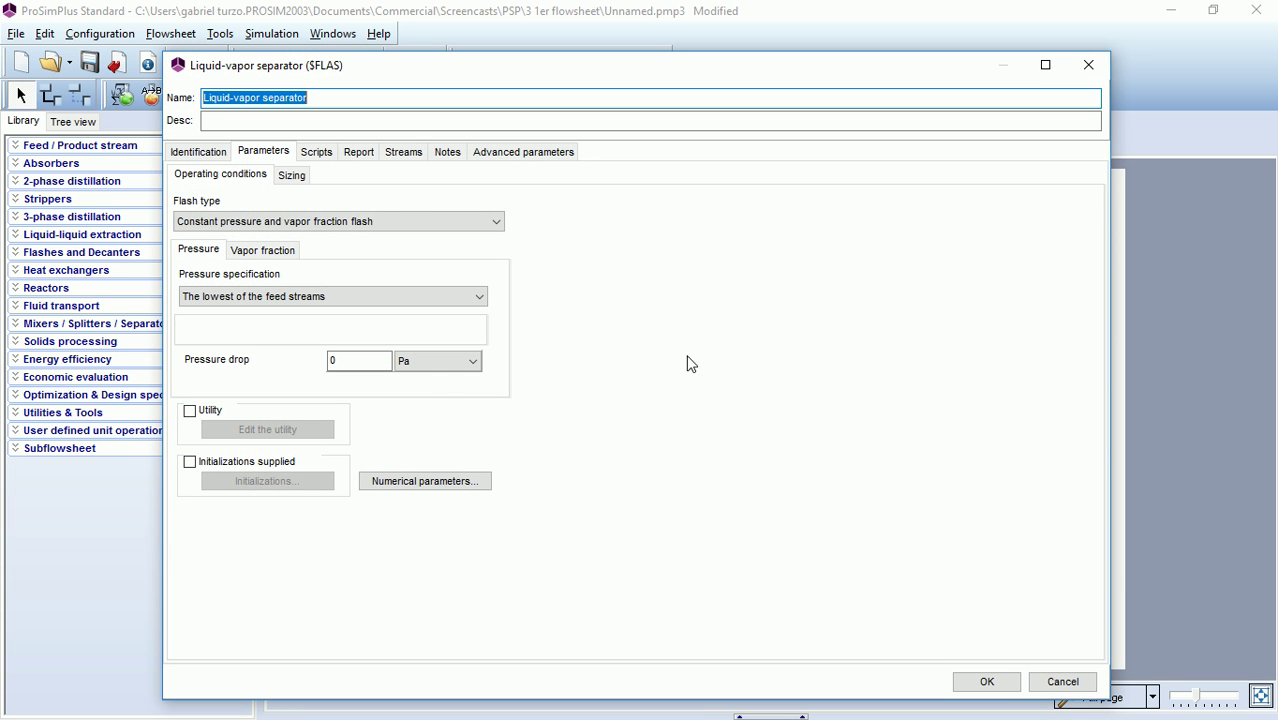
click(359, 155)
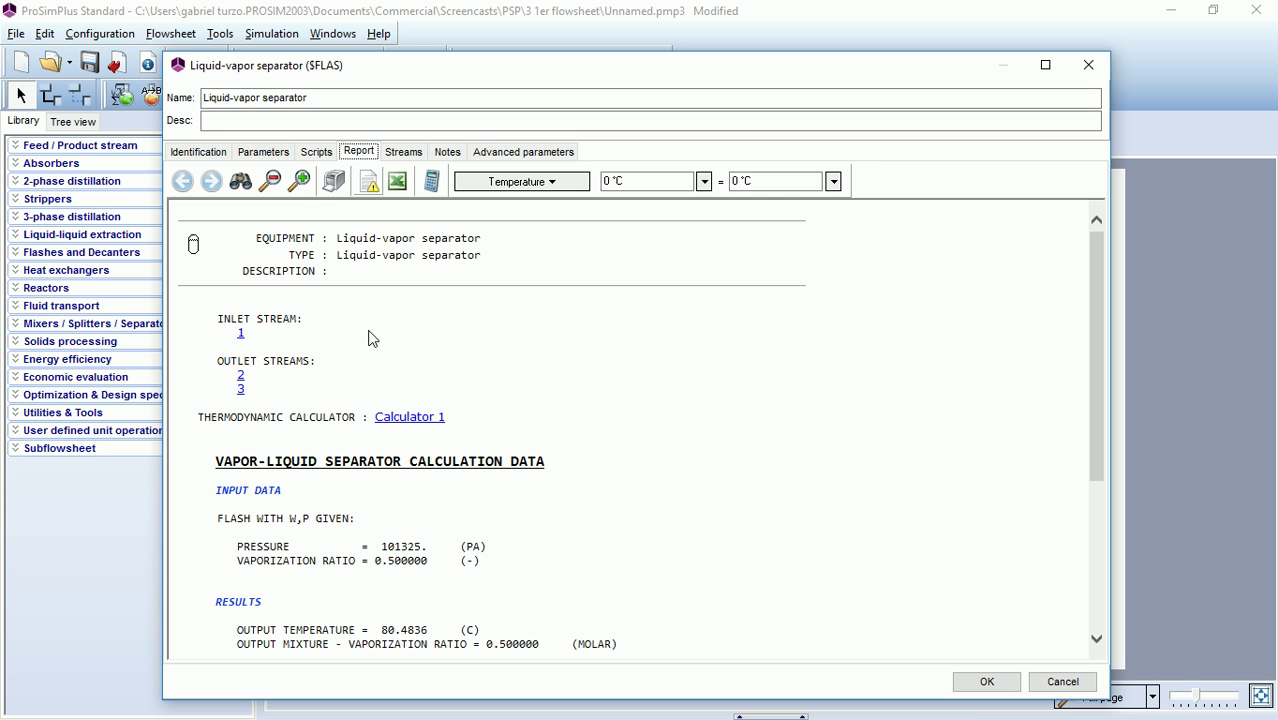
drag(1096, 380, 1042, 498)
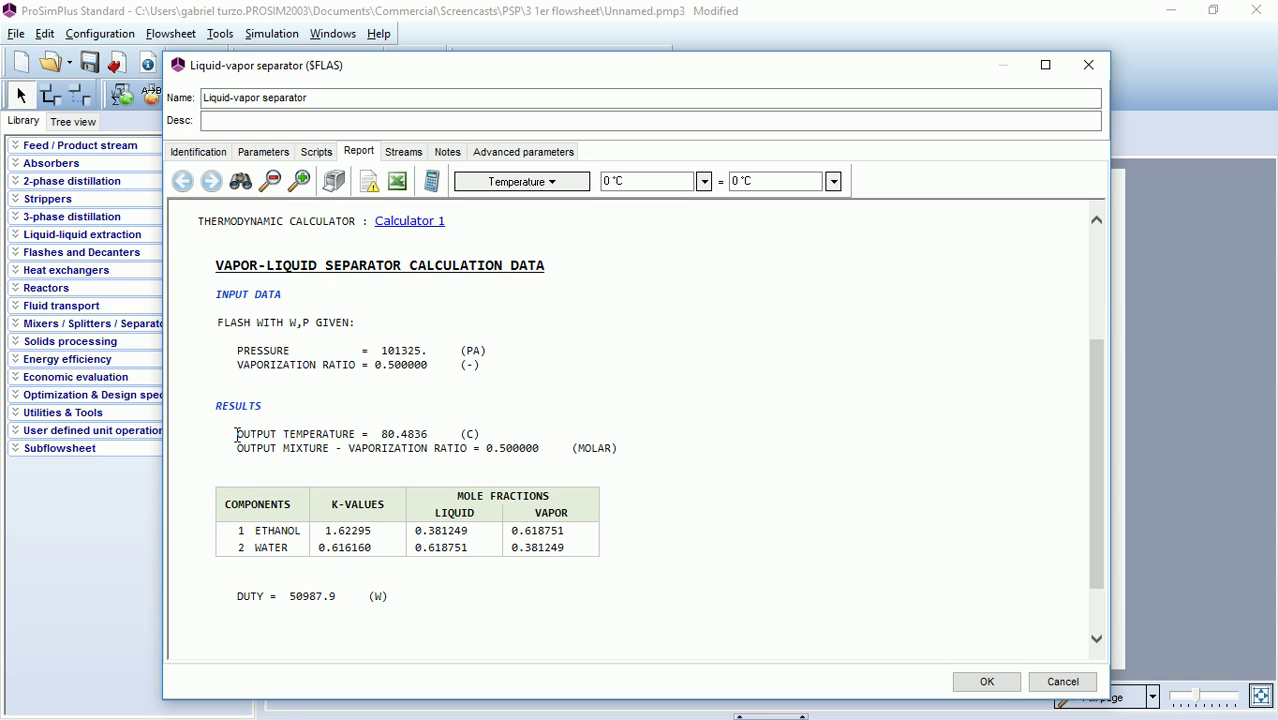
drag(236, 434, 497, 440)
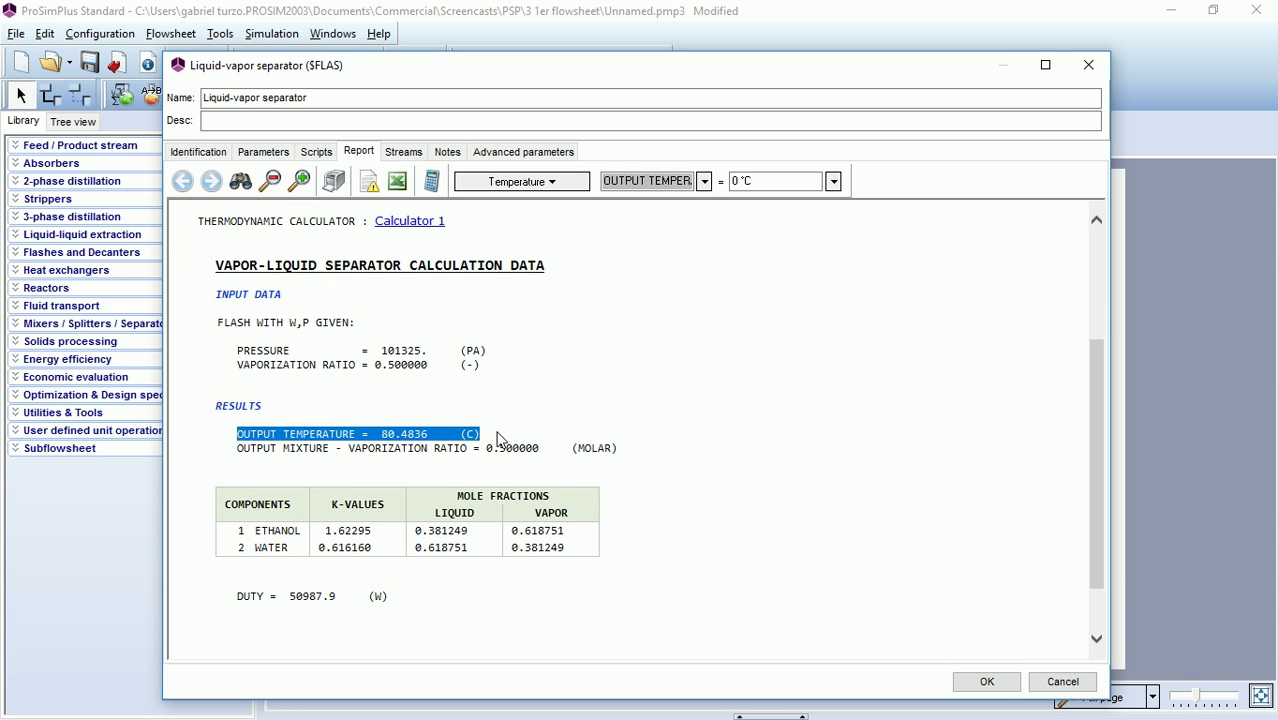